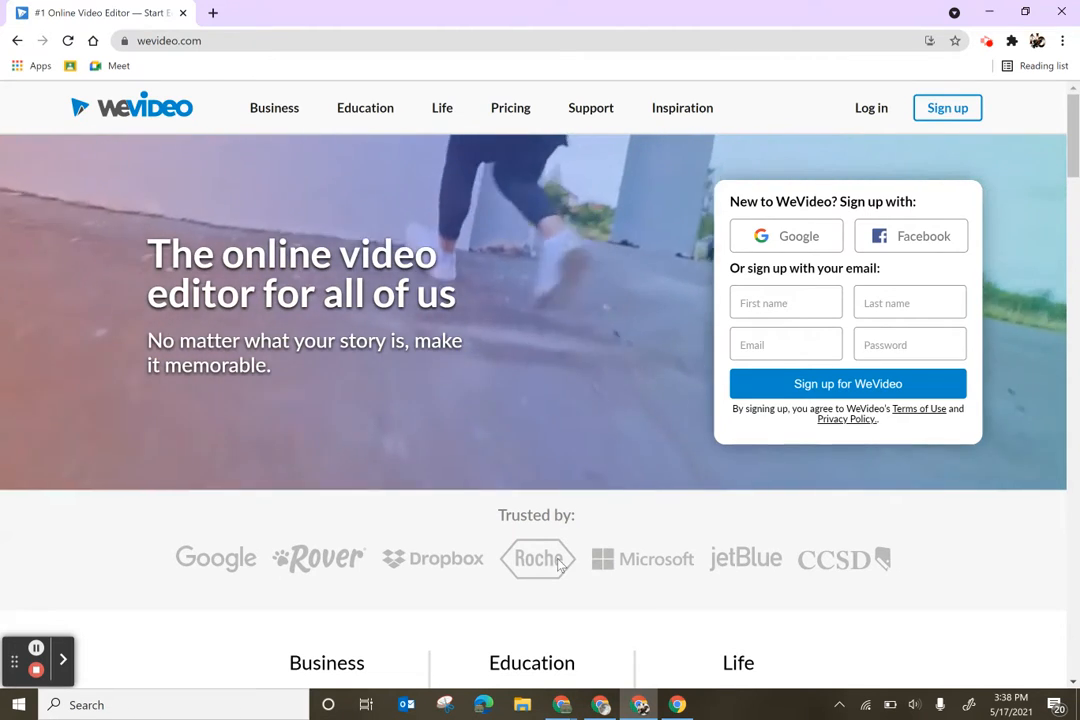
Step: Examine the pricing page's plan comparison, focusing on the Free plan's publish time and included features
{"action": "left_click", "coordinate": [509, 112]}
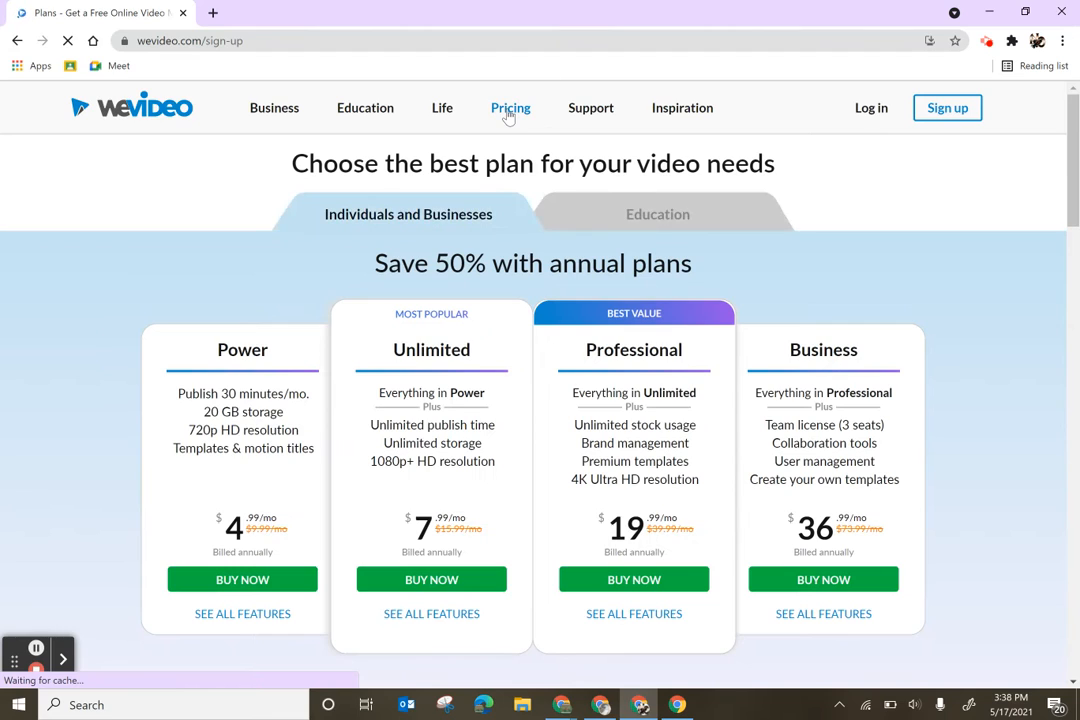
{"action": "scroll", "coordinate": [475, 301], "scroll_direction": "down", "scroll_amount": 5}
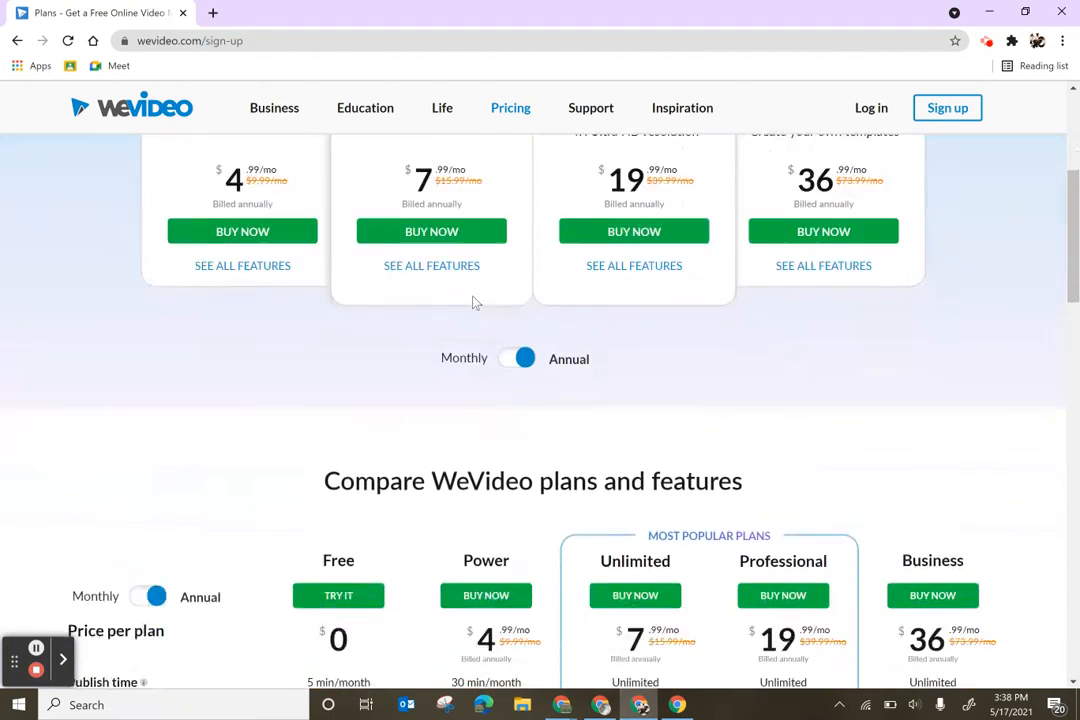
{"action": "scroll", "coordinate": [475, 301], "scroll_direction": "down", "scroll_amount": 3}
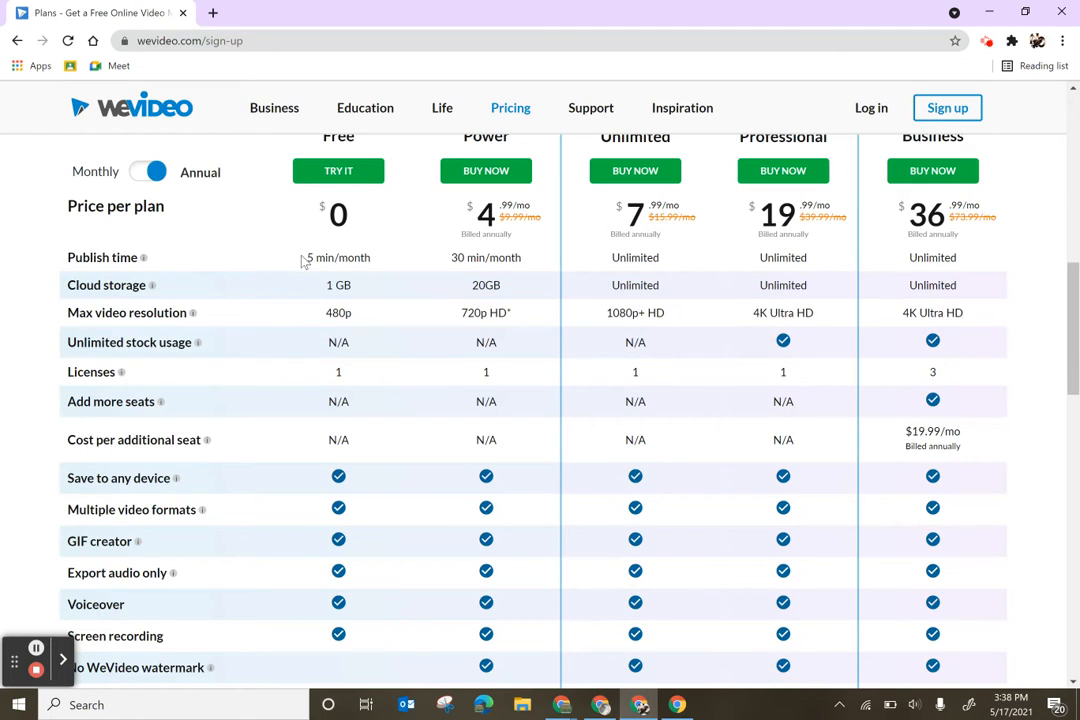
{"action": "left_click_drag", "start_coordinate": [300, 258], "coordinate": [376, 258]}
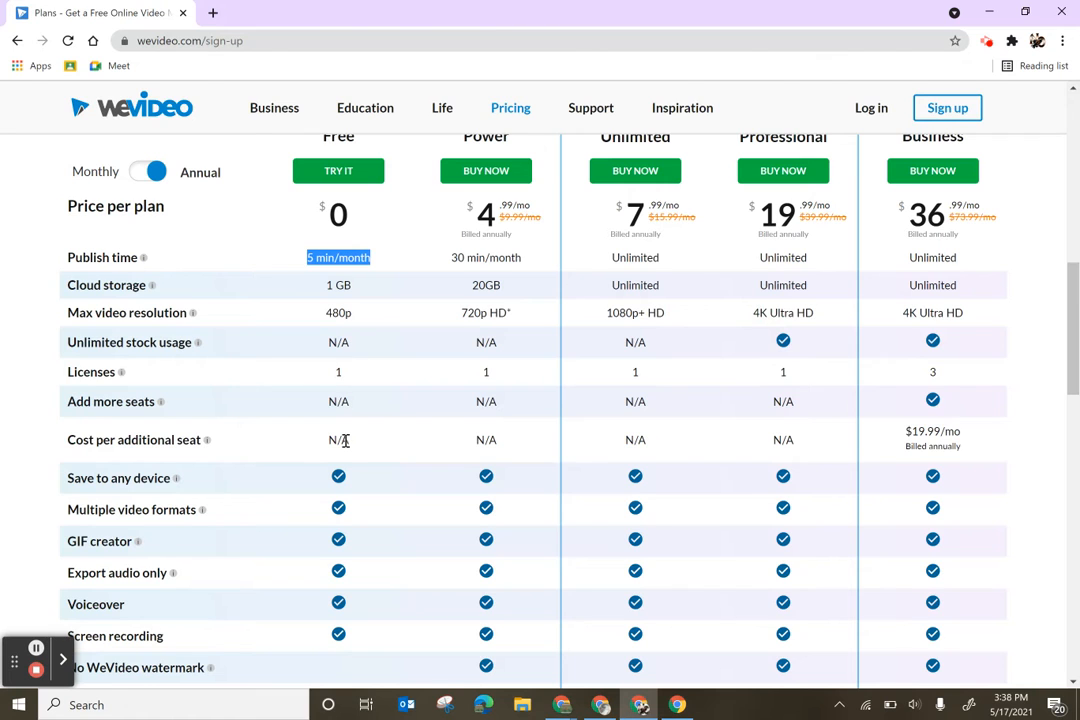
{"action": "scroll", "coordinate": [345, 440], "scroll_direction": "down", "scroll_amount": 1}
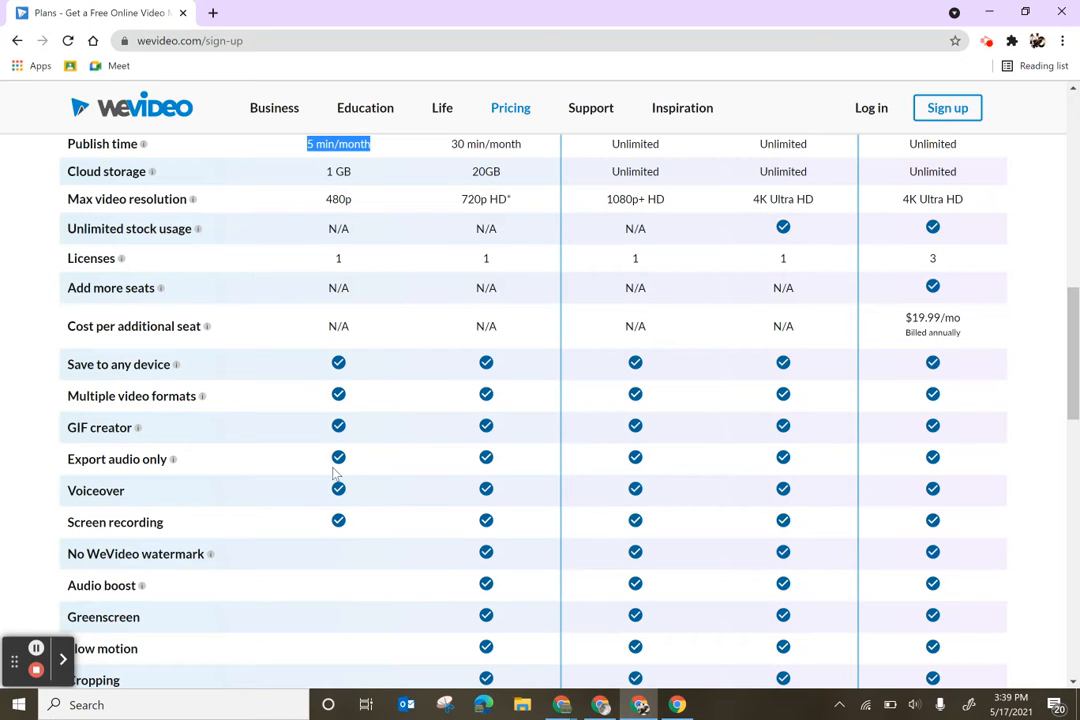
{"action": "scroll", "coordinate": [335, 474], "scroll_direction": "down", "scroll_amount": 1}
{"action": "scroll", "coordinate": [335, 474], "scroll_direction": "down", "scroll_amount": 1}
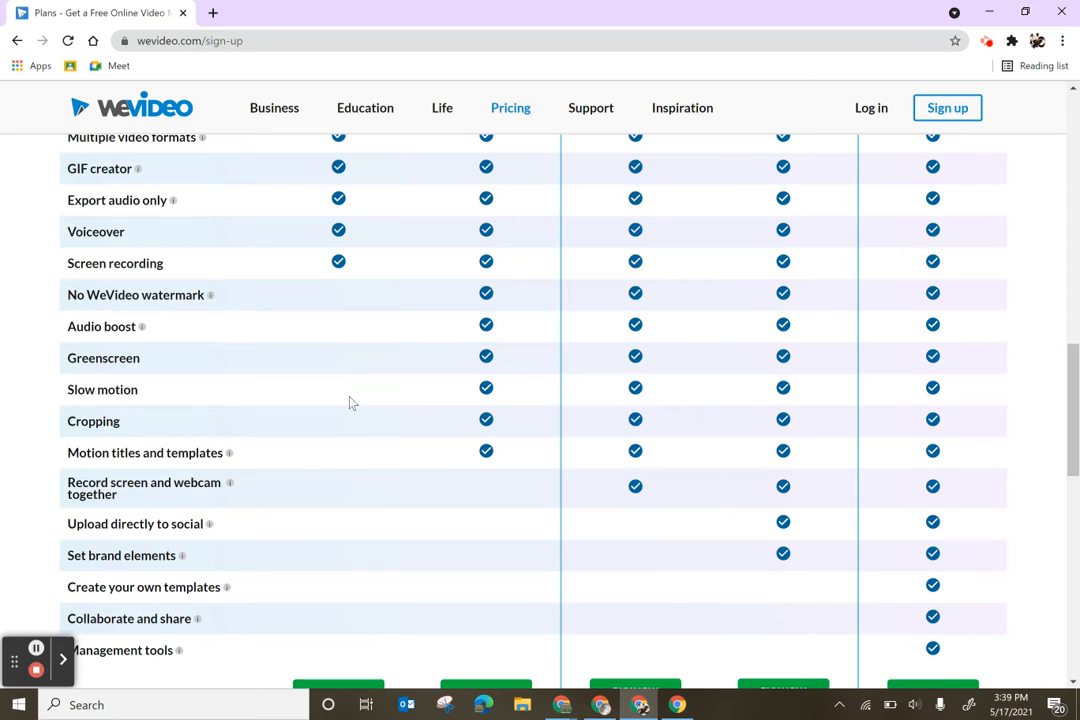
{"action": "scroll", "coordinate": [349, 402], "scroll_direction": "up", "scroll_amount": 3}
{"action": "scroll", "coordinate": [349, 402], "scroll_direction": "up", "scroll_amount": 1}
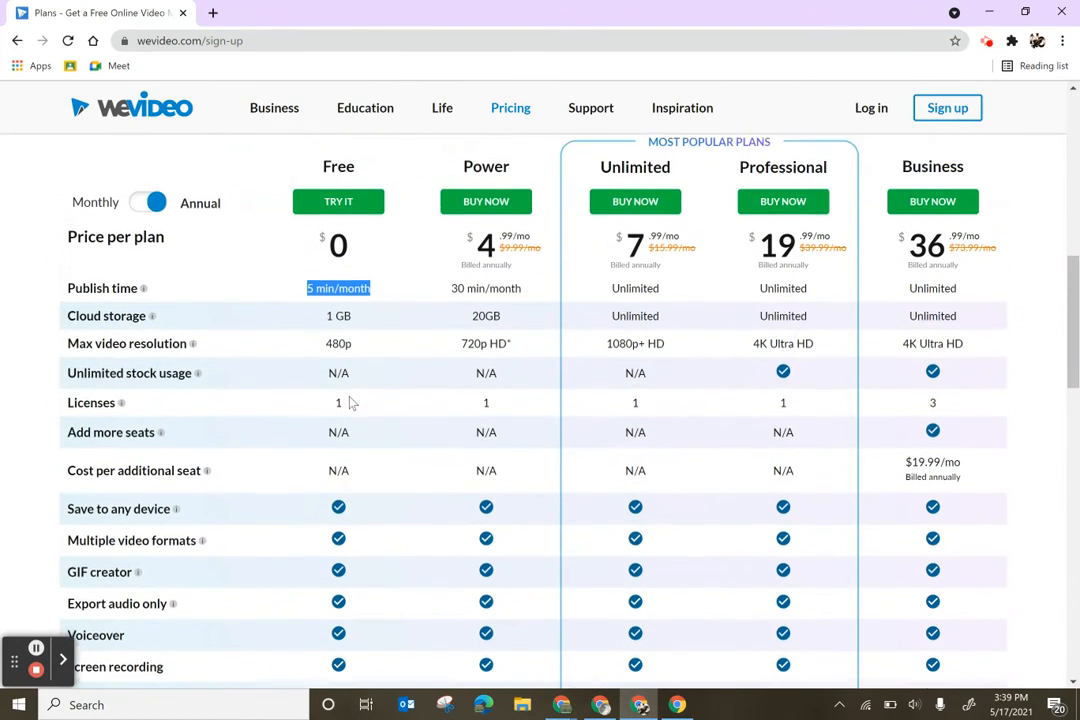
{"action": "left_click", "coordinate": [378, 285]}
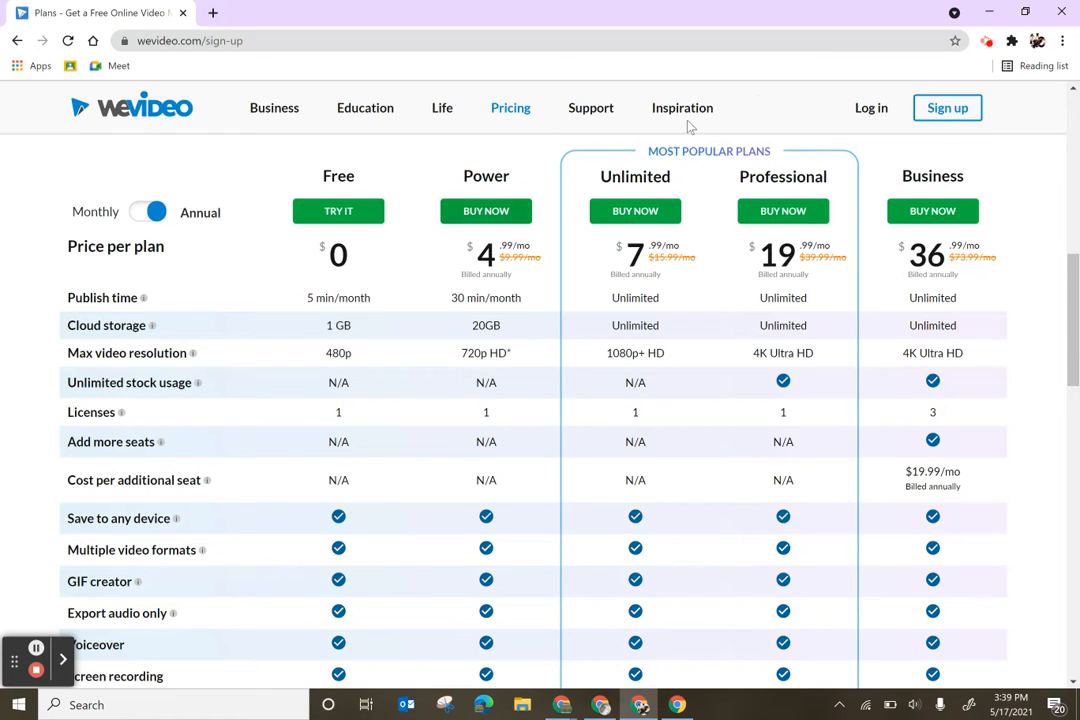
Step: Sign up for a free WeVideo account using the listed Instructional Technology Google account
{"action": "left_click", "coordinate": [935, 115]}
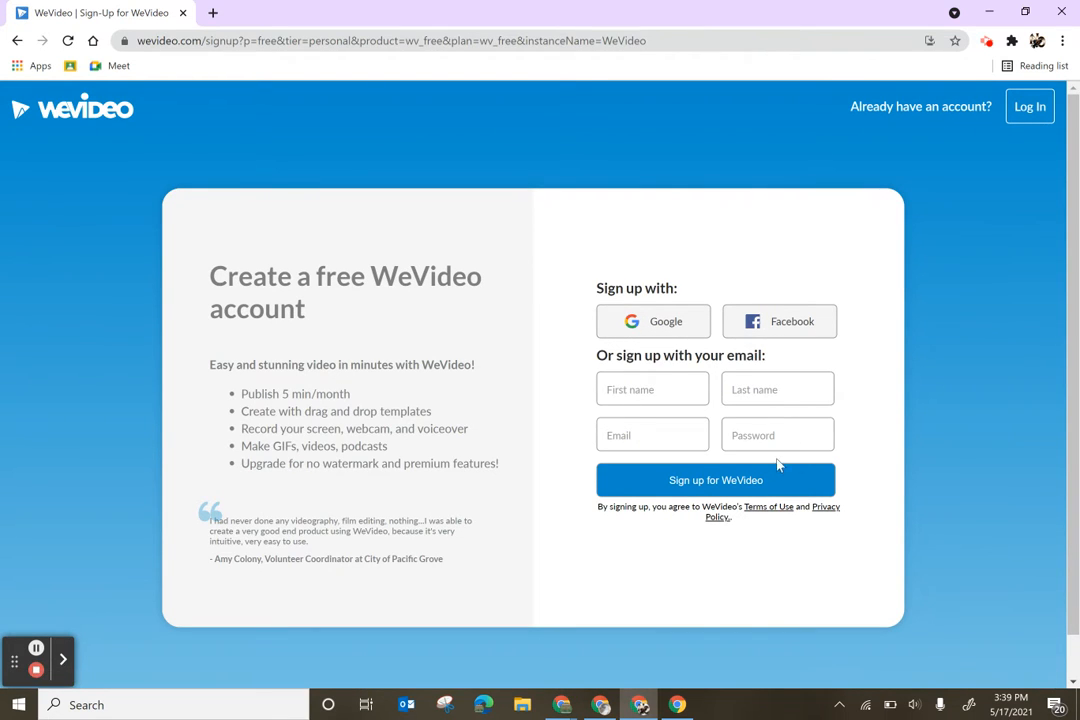
{"action": "left_click", "coordinate": [634, 328]}
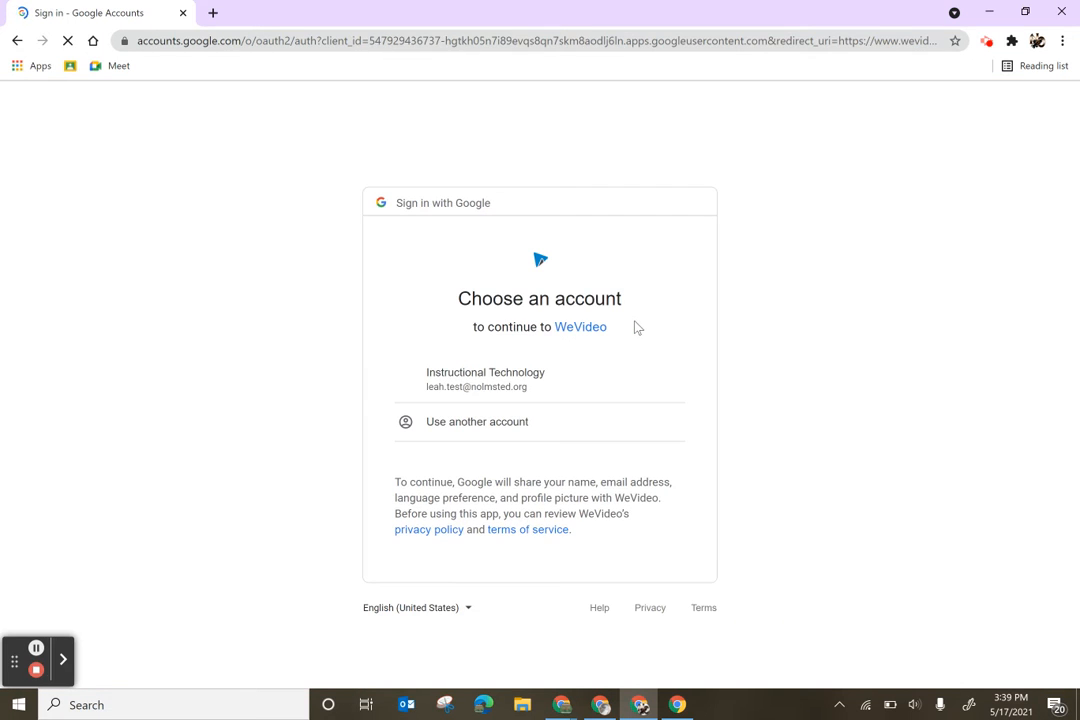
{"action": "left_click", "coordinate": [514, 383]}
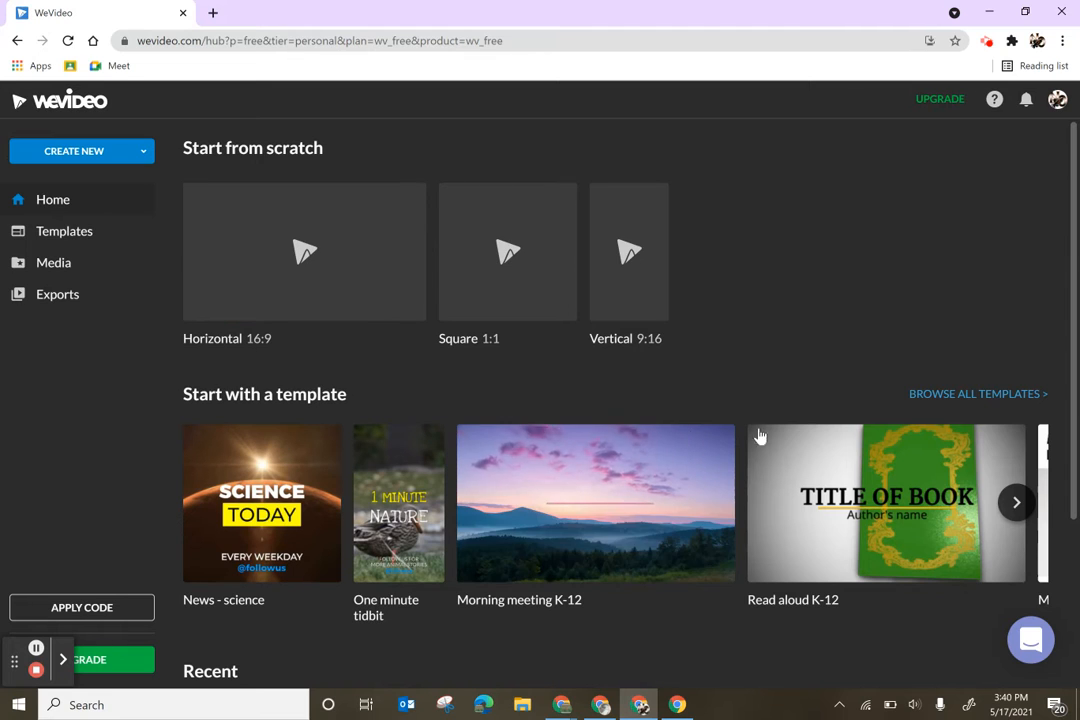
Step: Browse the full collection of video templates across all categories
{"action": "left_click", "coordinate": [1025, 395]}
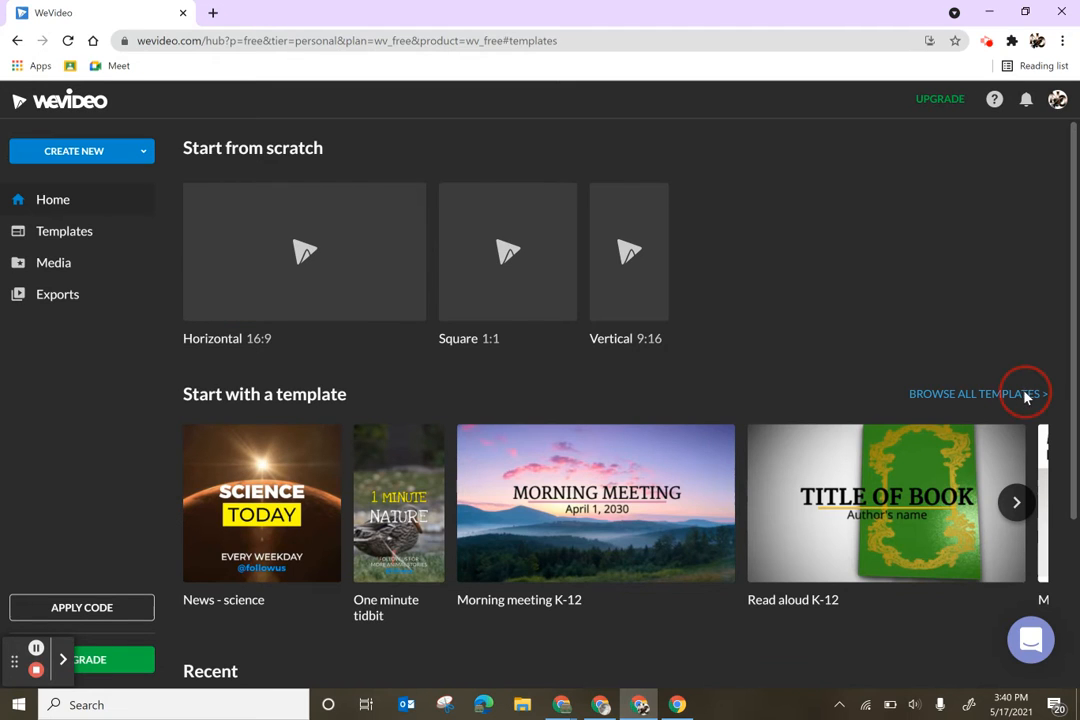
{"action": "scroll", "coordinate": [948, 447], "scroll_direction": "down", "scroll_amount": 5}
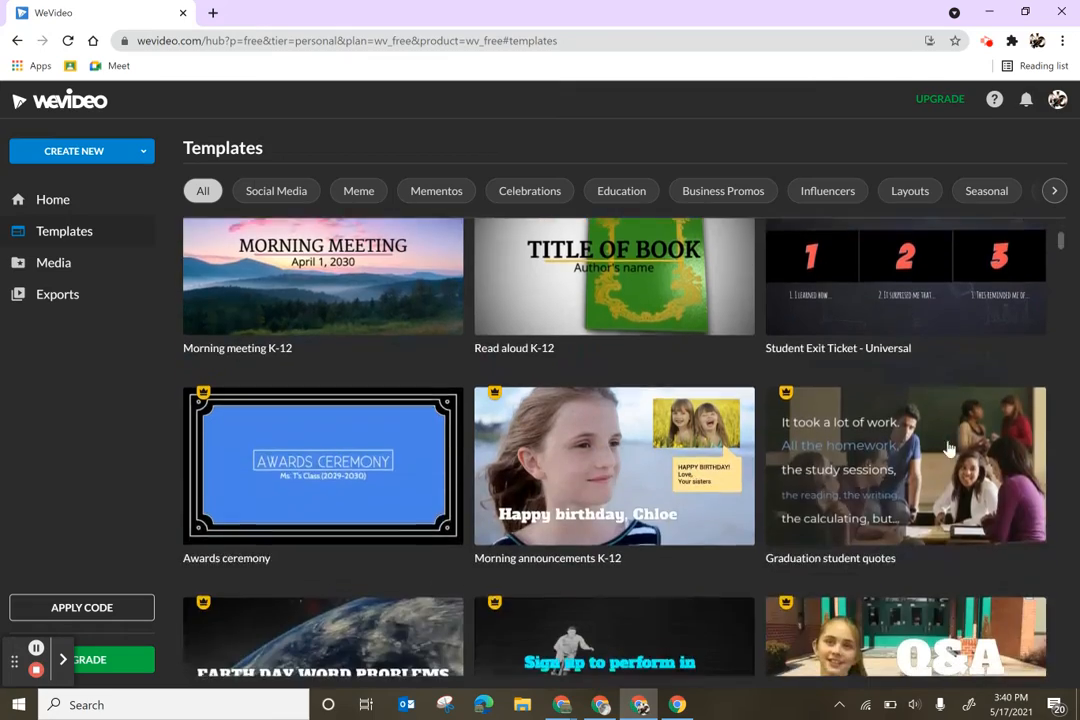
{"action": "scroll", "coordinate": [948, 447], "scroll_direction": "down", "scroll_amount": 5}
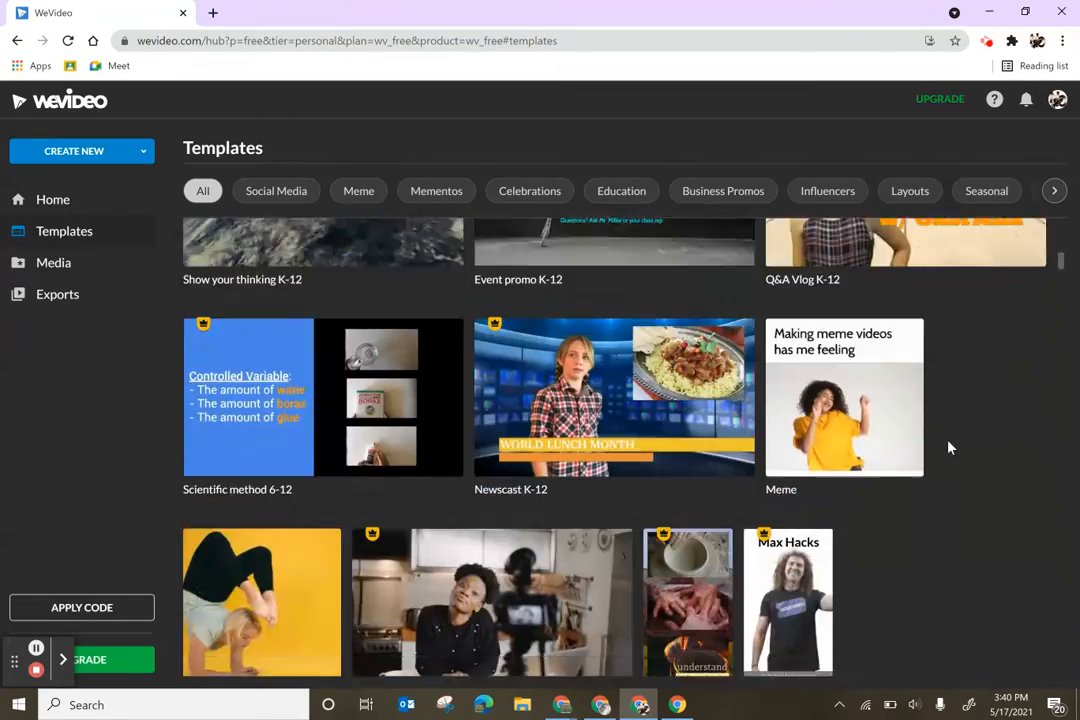
{"action": "scroll", "coordinate": [948, 447], "scroll_direction": "down", "scroll_amount": 5}
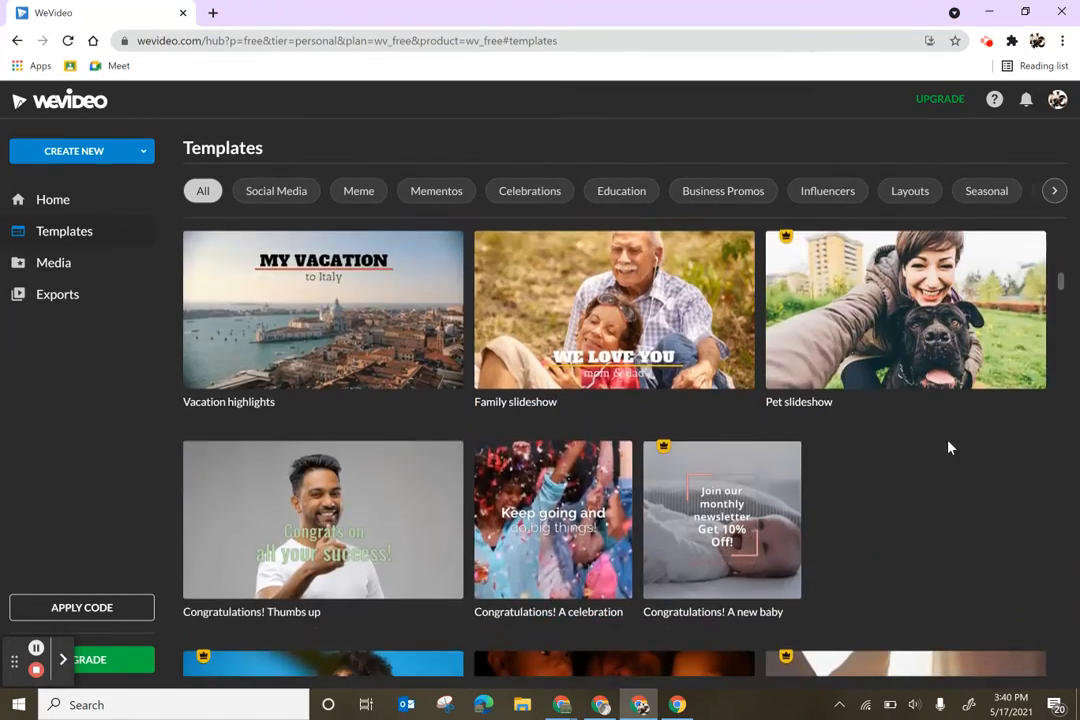
{"action": "scroll", "coordinate": [950, 447], "scroll_direction": "down", "scroll_amount": 4}
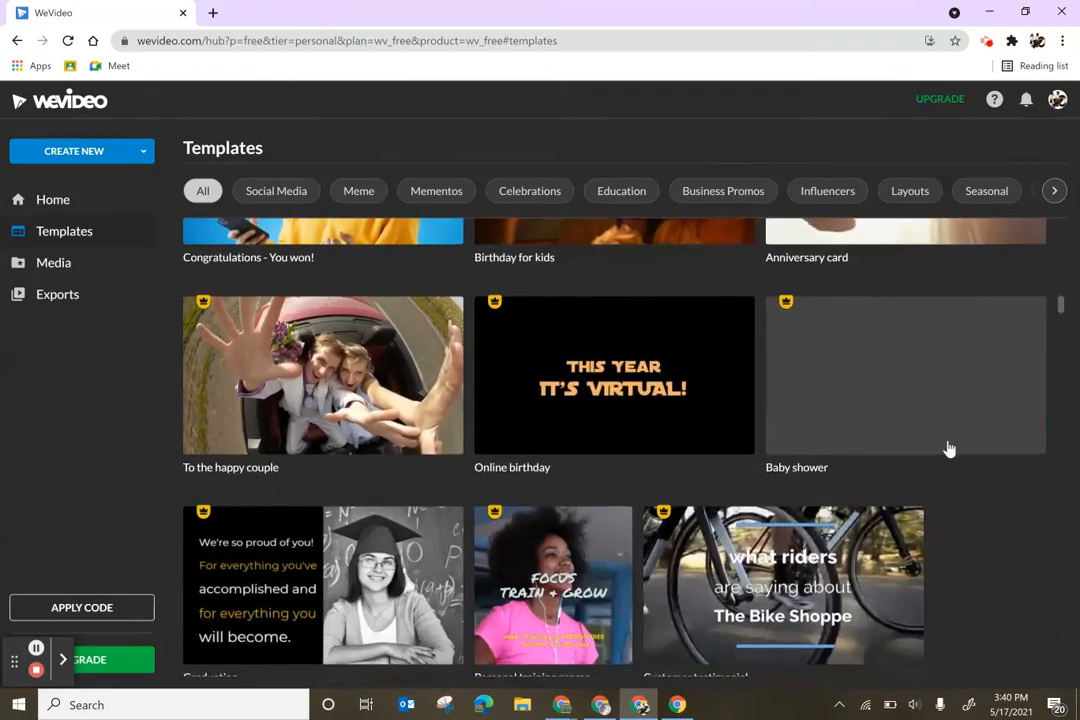
{"action": "scroll", "coordinate": [950, 450], "scroll_direction": "down", "scroll_amount": 5}
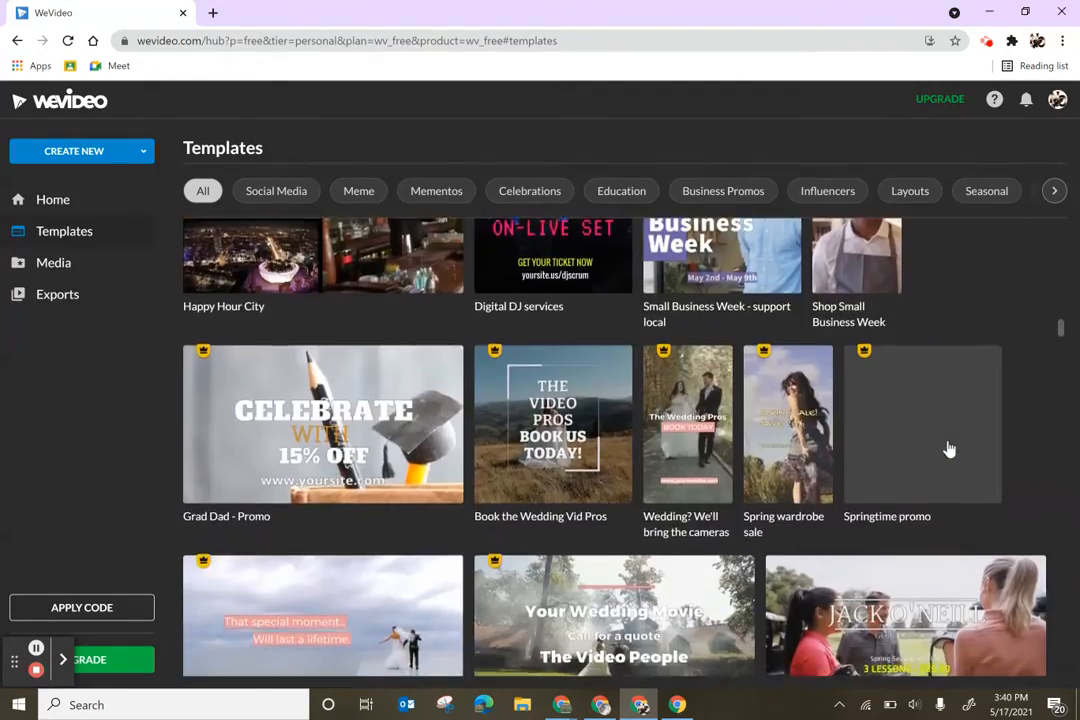
{"action": "scroll", "coordinate": [950, 450], "scroll_direction": "up", "scroll_amount": 2}
{"action": "scroll", "coordinate": [950, 450], "scroll_direction": "up", "scroll_amount": 12}
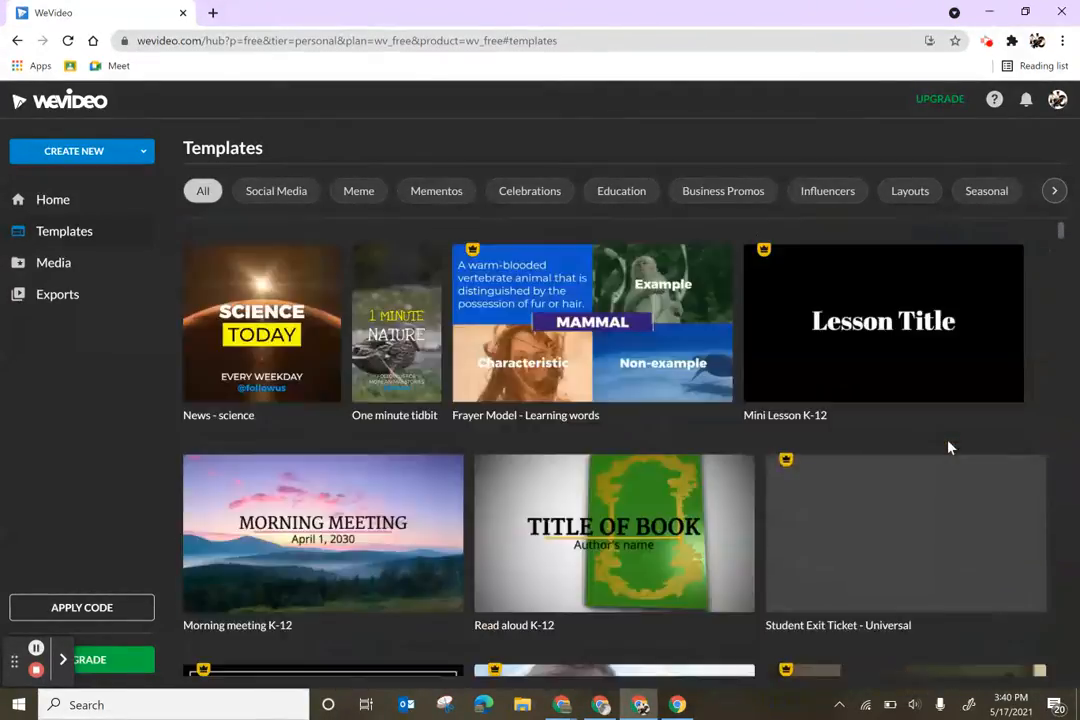
Step: Create a new blank video project in Horizontal 16:9 format
{"action": "left_click", "coordinate": [146, 155]}
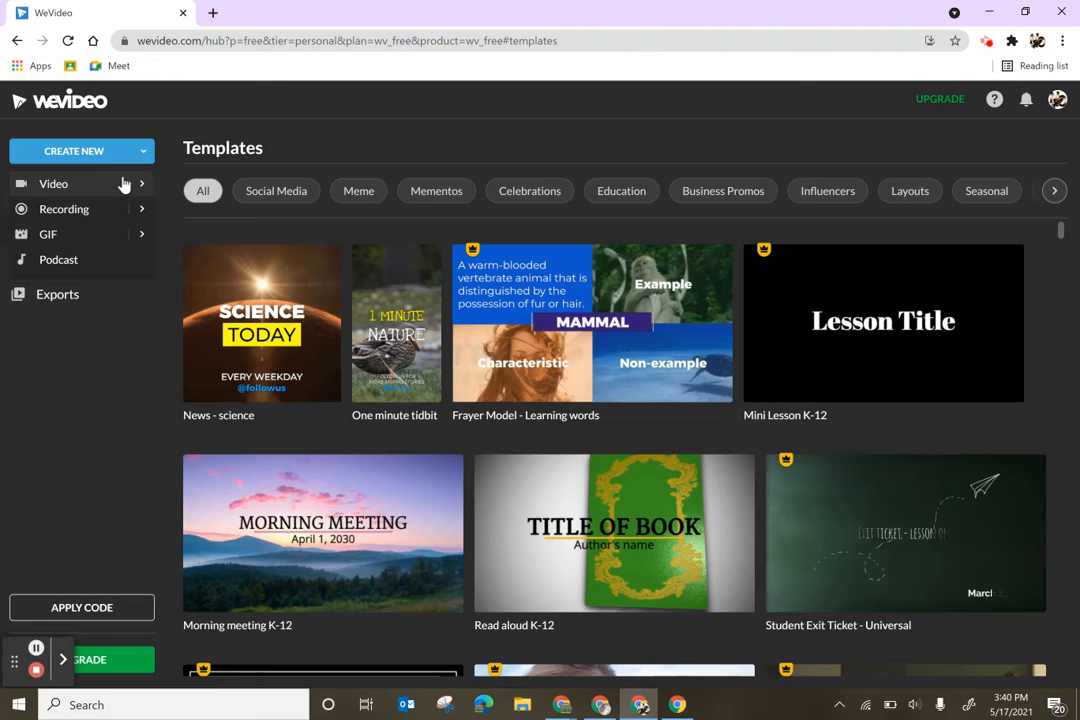
{"action": "mouse_move", "coordinate": [127, 188]}
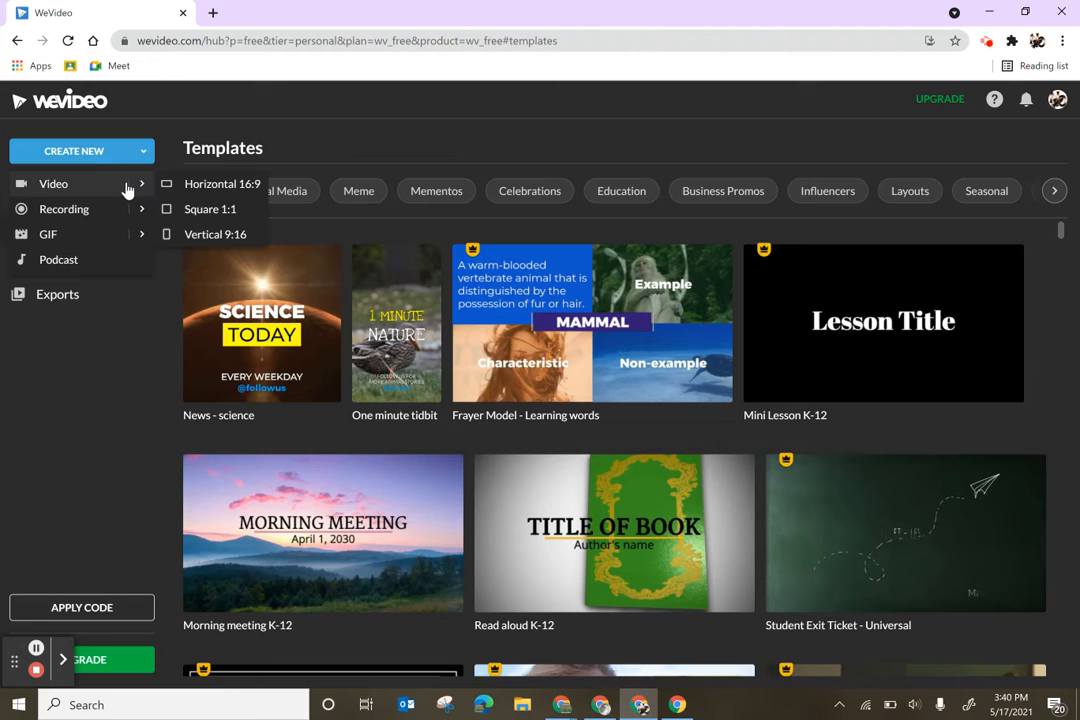
{"action": "left_click", "coordinate": [190, 187]}
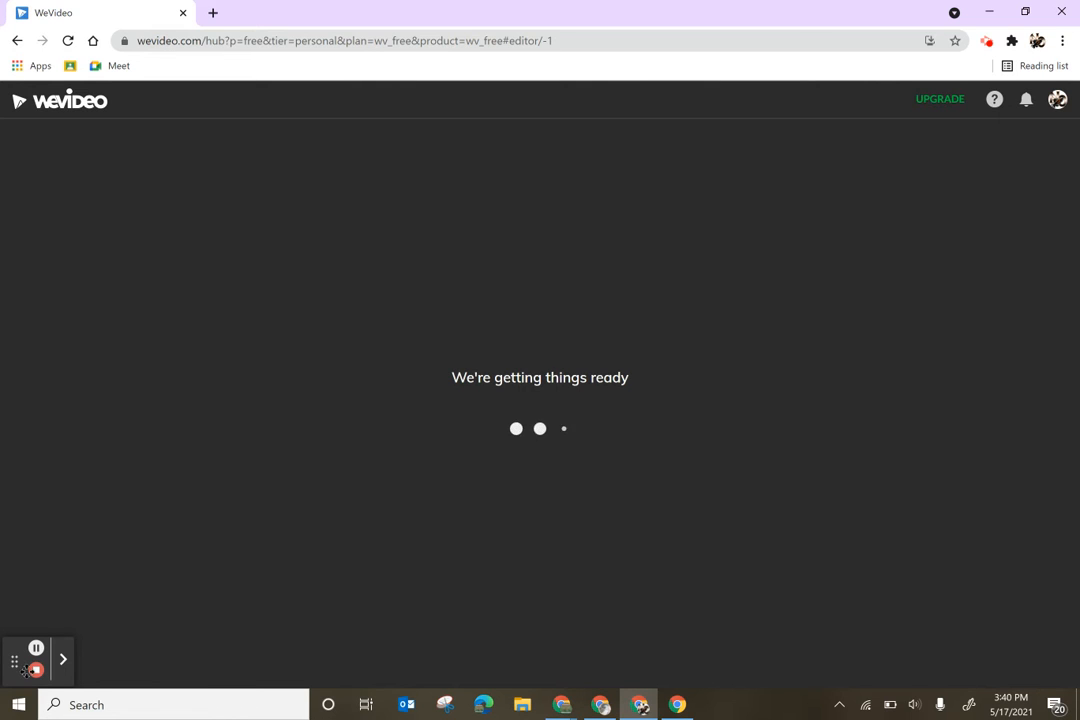
{"action": "left_click_drag", "start_coordinate": [14, 662], "coordinate": [15, 415]}
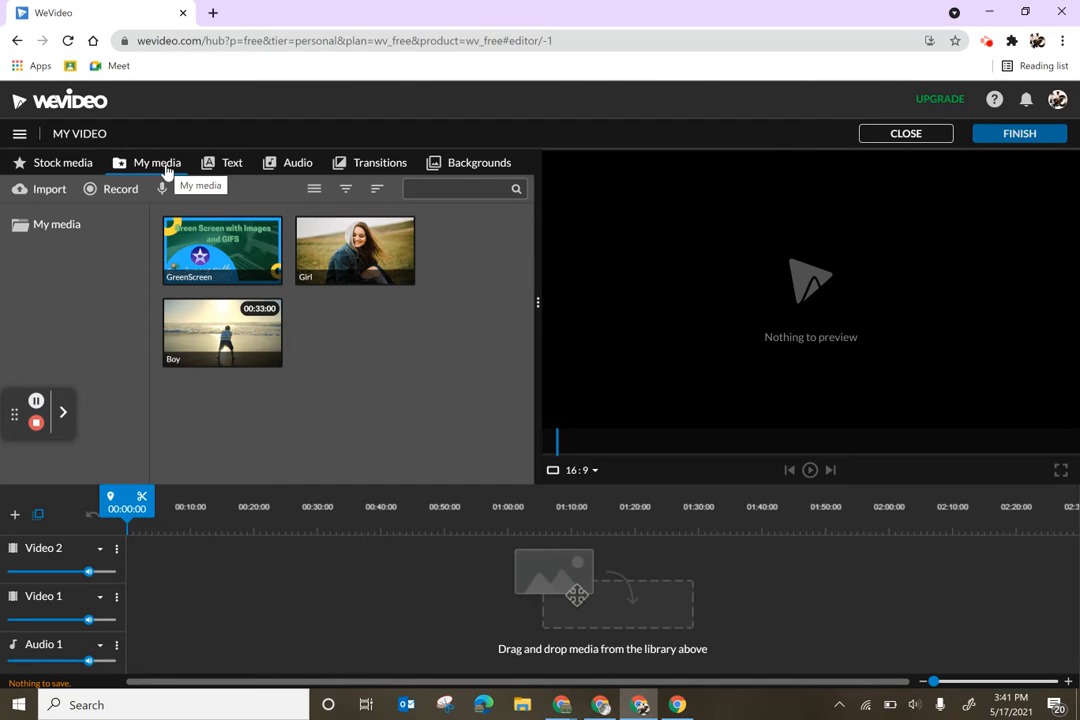
Step: Check the options for importing media and view the available motion text titles
{"action": "left_click", "coordinate": [49, 191]}
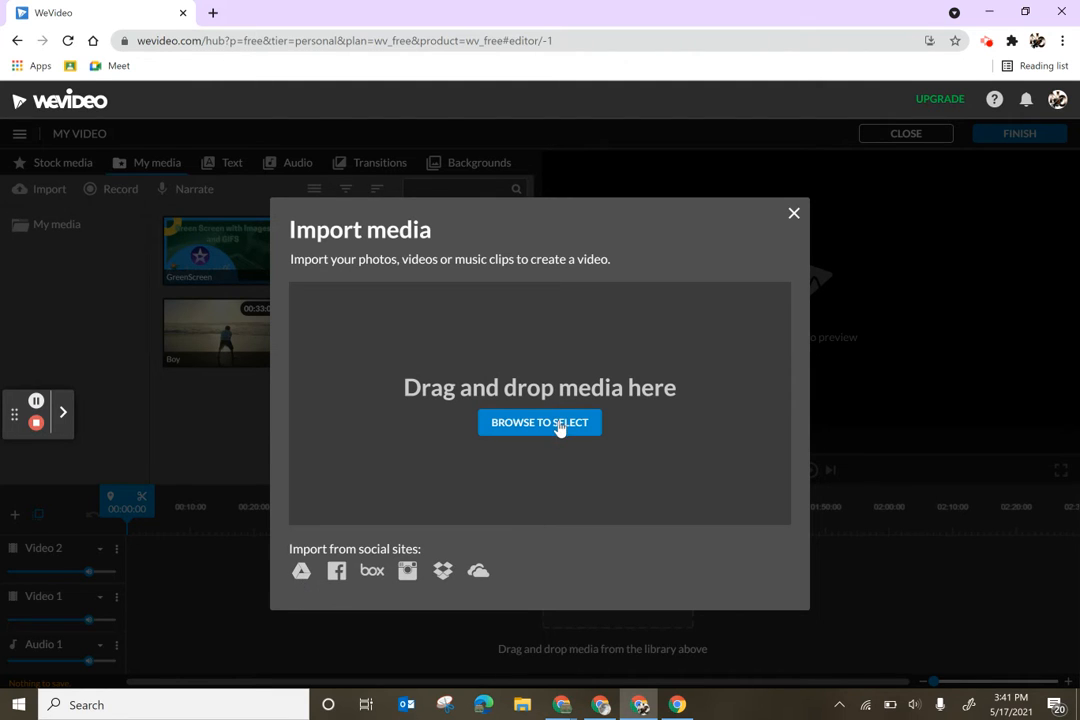
{"action": "left_click", "coordinate": [796, 215]}
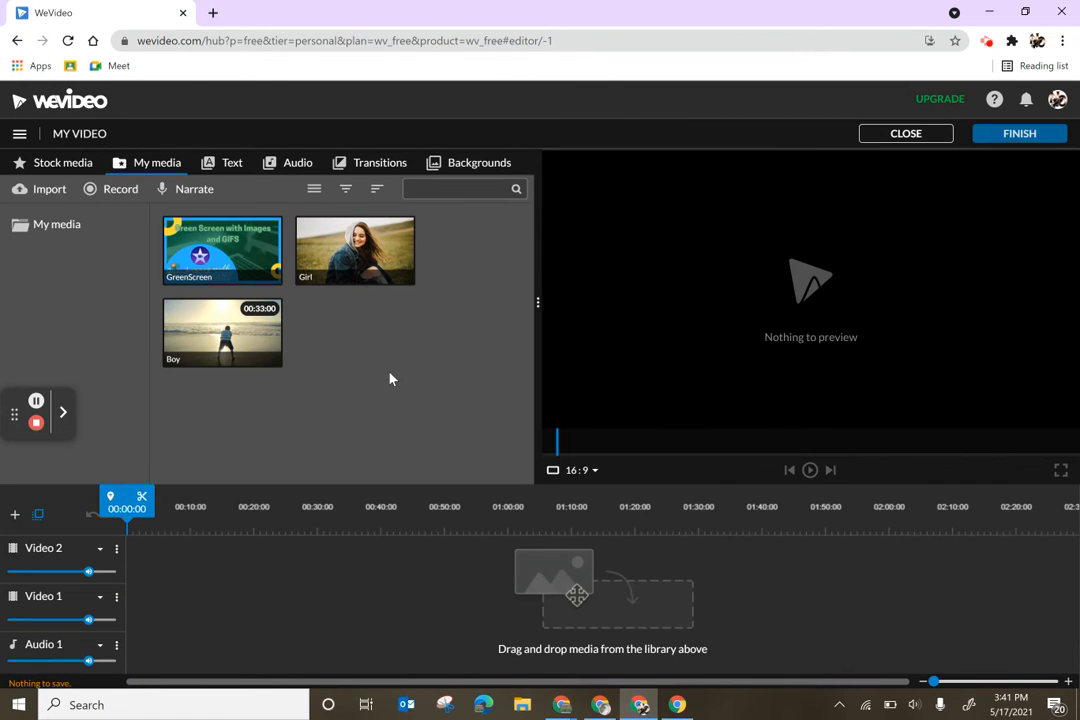
{"action": "left_click", "coordinate": [220, 170]}
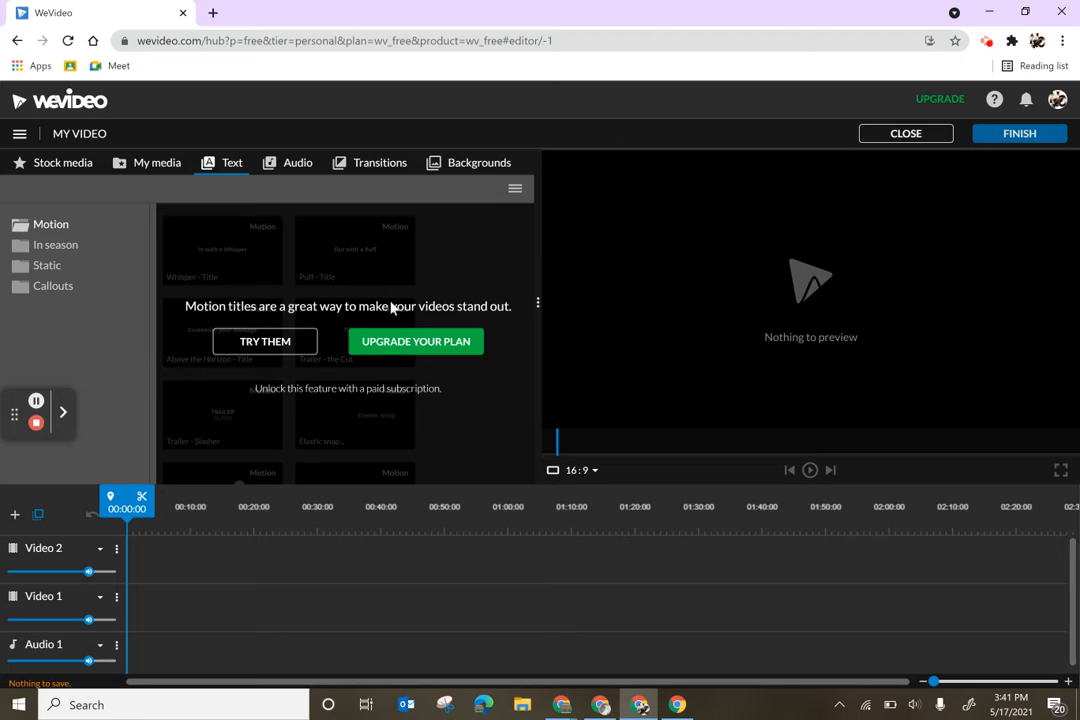
Step: Browse the free music and preview the "Ambient - Mega Music" track, stopping its playback after a few seconds
{"action": "left_click", "coordinate": [300, 168]}
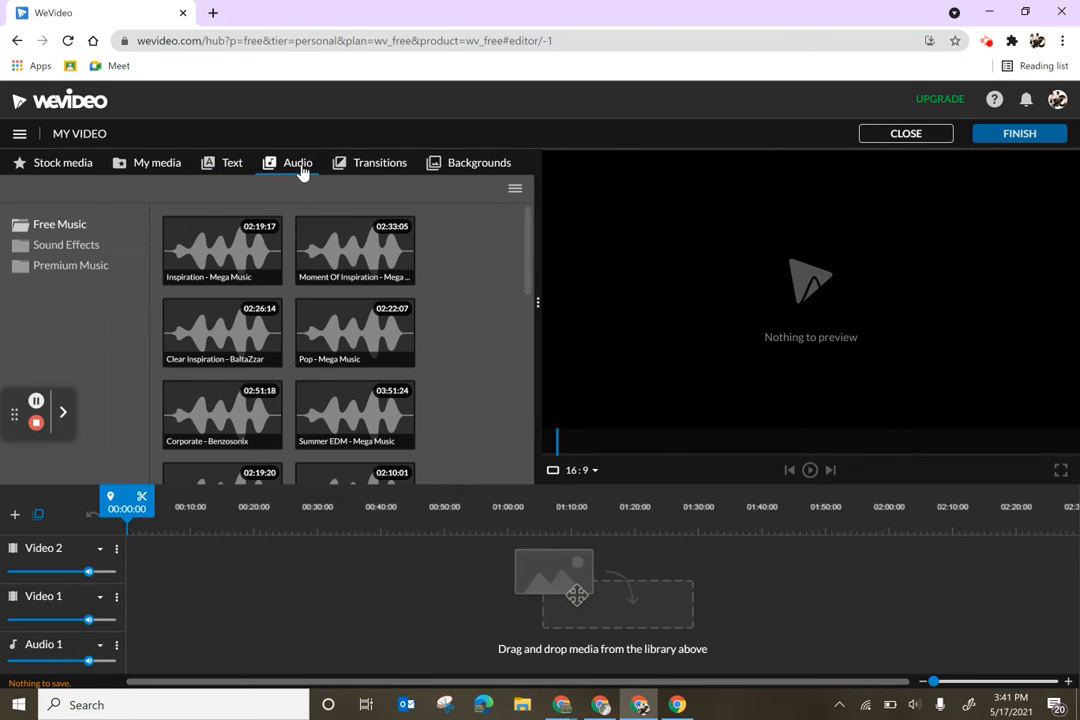
{"action": "scroll", "coordinate": [345, 384], "scroll_direction": "down", "scroll_amount": 10}
{"action": "left_click", "coordinate": [345, 383]}
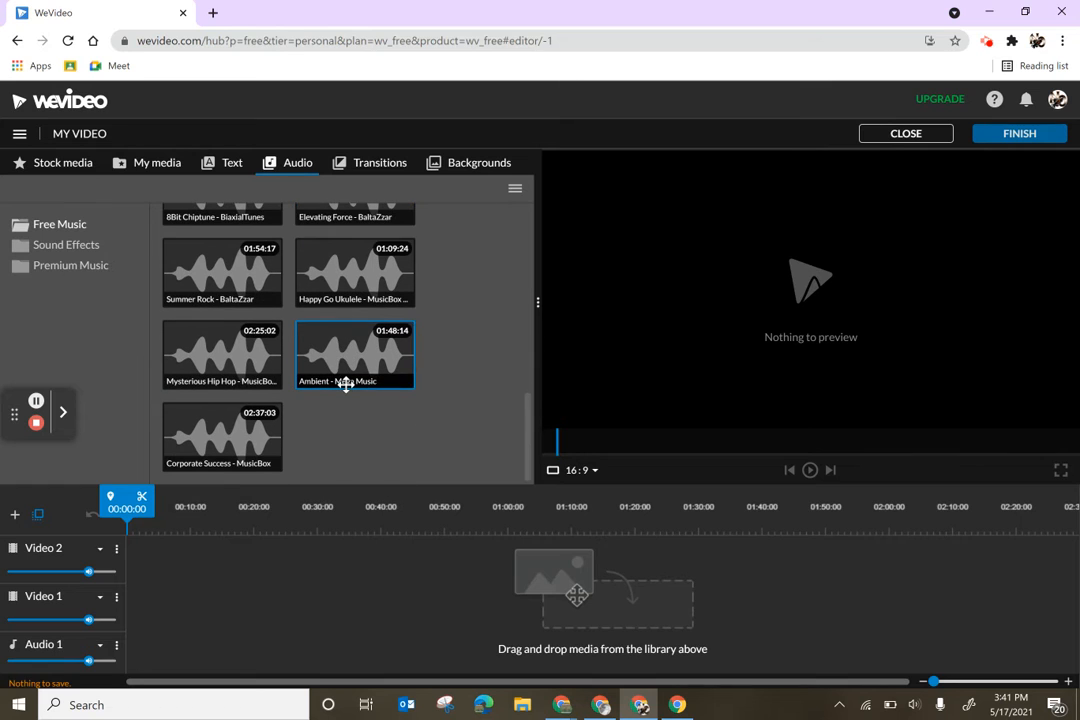
{"action": "right_click", "coordinate": [346, 384]}
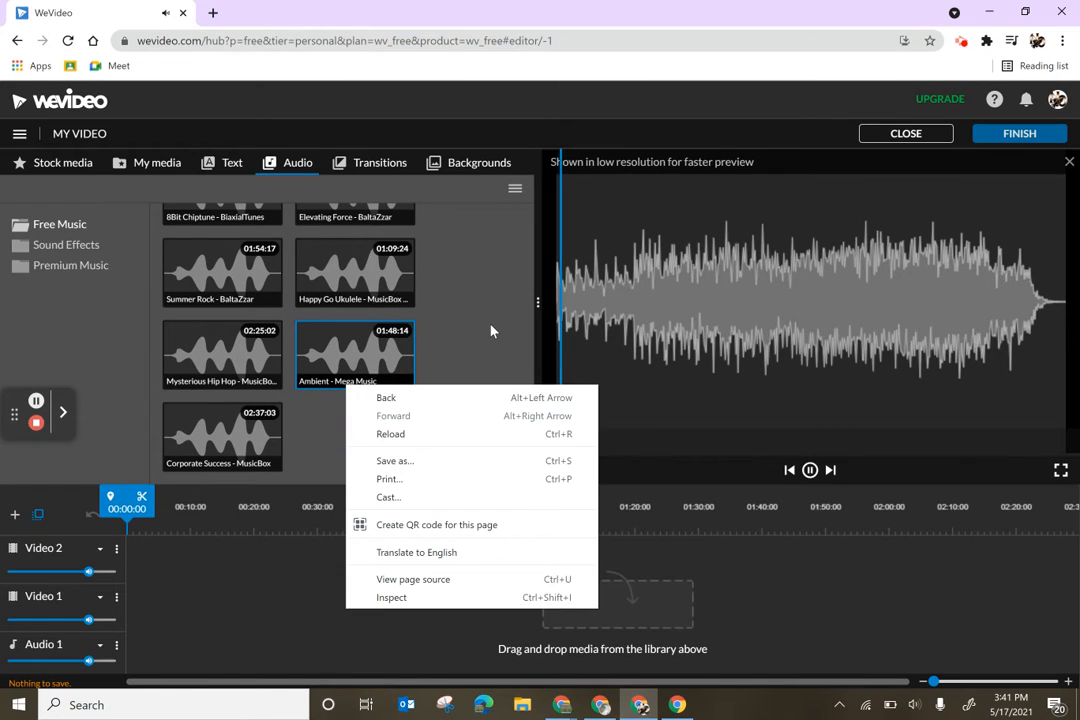
{"action": "left_click", "coordinate": [491, 331]}
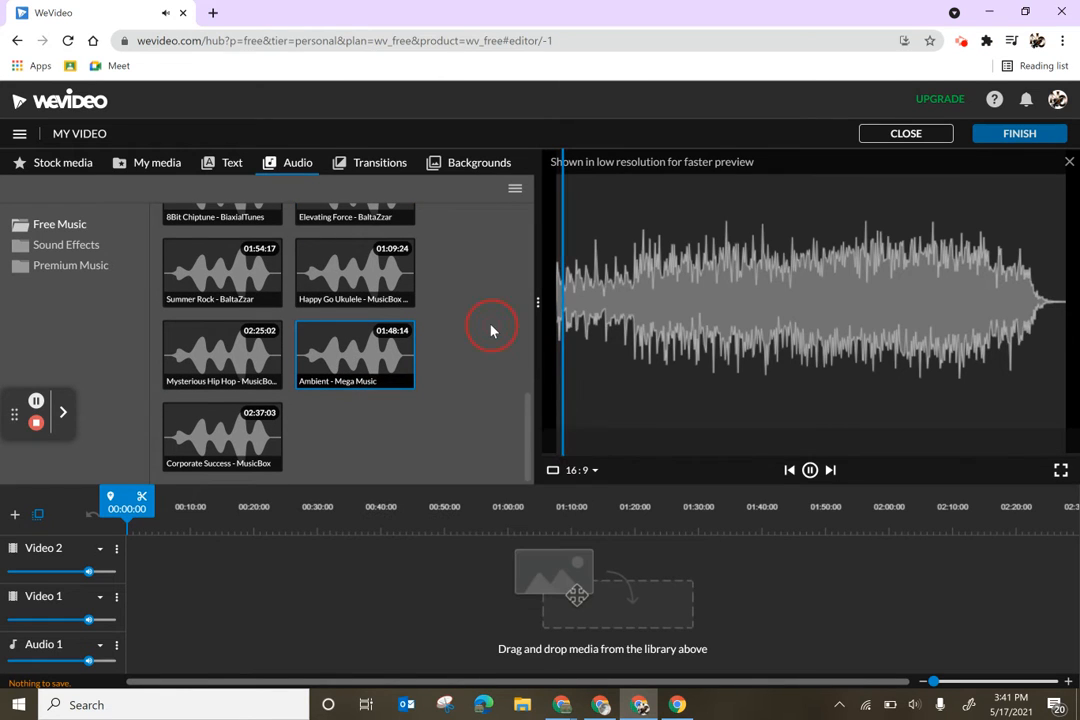
{"action": "left_click", "coordinate": [810, 470]}
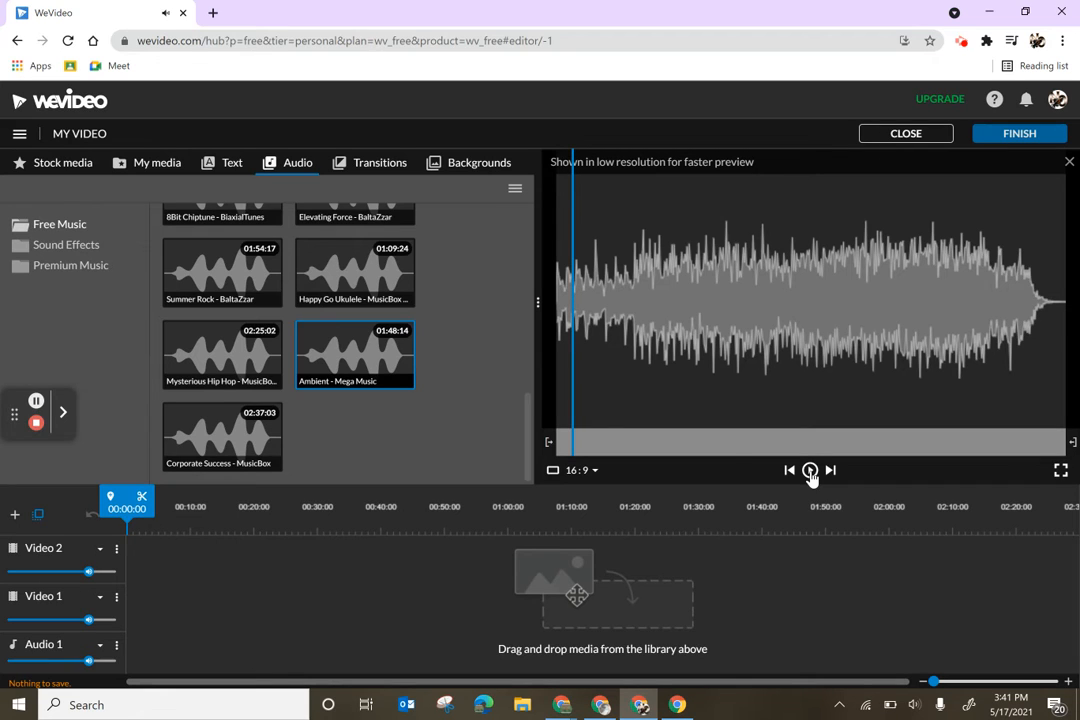
Step: Look through the standard transitions and the animated backgrounds available for the video
{"action": "left_click", "coordinate": [367, 172]}
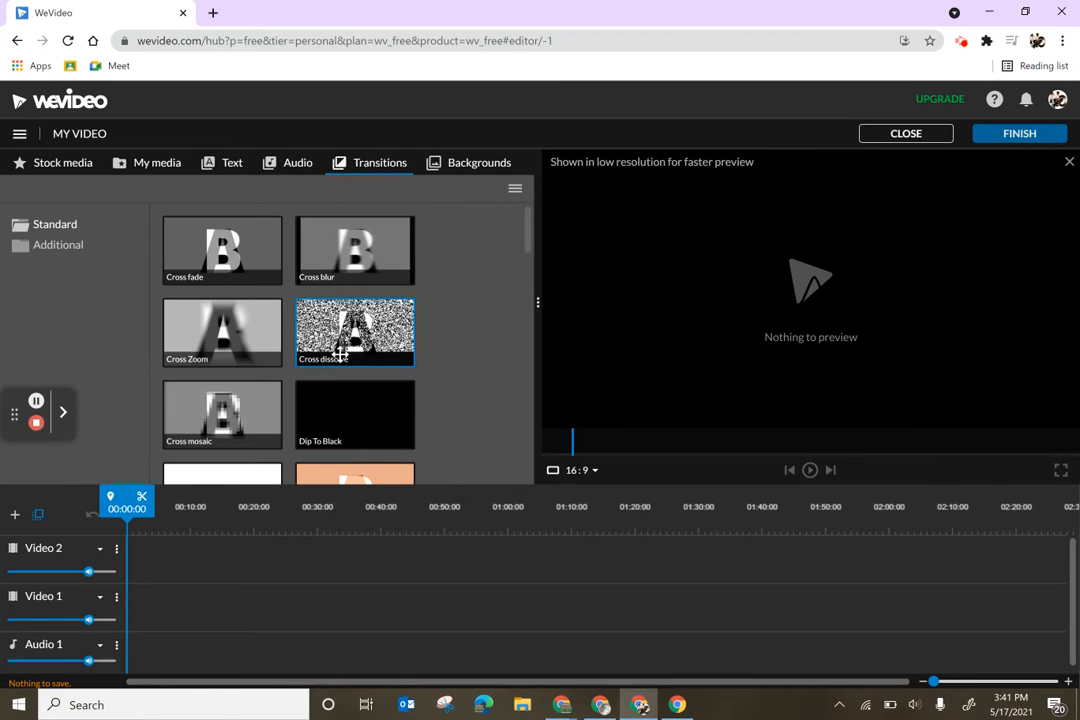
{"action": "scroll", "coordinate": [340, 353], "scroll_direction": "down", "scroll_amount": 10}
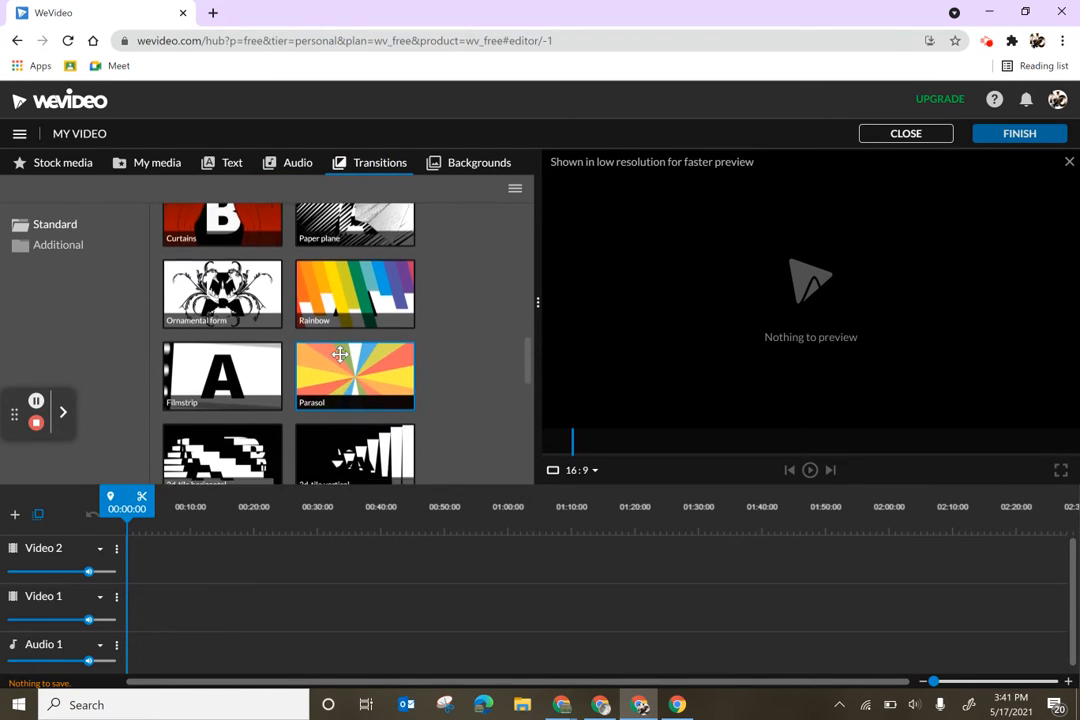
{"action": "scroll", "coordinate": [340, 353], "scroll_direction": "down", "scroll_amount": 10}
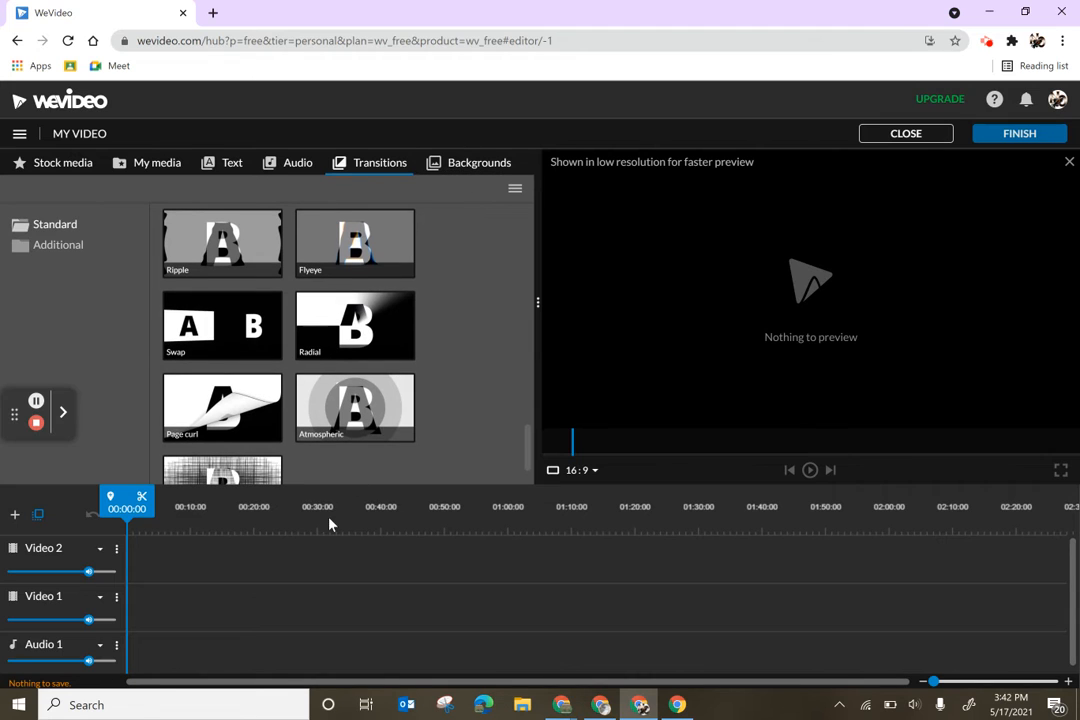
{"action": "left_click", "coordinate": [462, 168]}
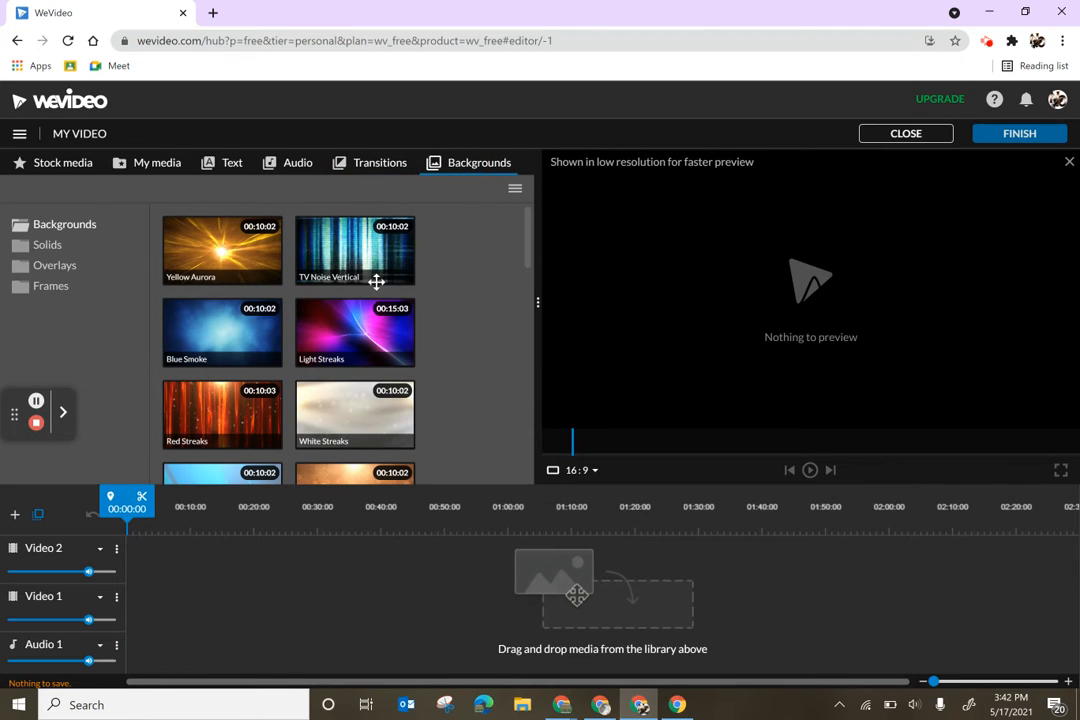
{"action": "scroll", "coordinate": [415, 313], "scroll_direction": "down", "scroll_amount": 3}
{"action": "scroll", "coordinate": [415, 313], "scroll_direction": "down", "scroll_amount": 10}
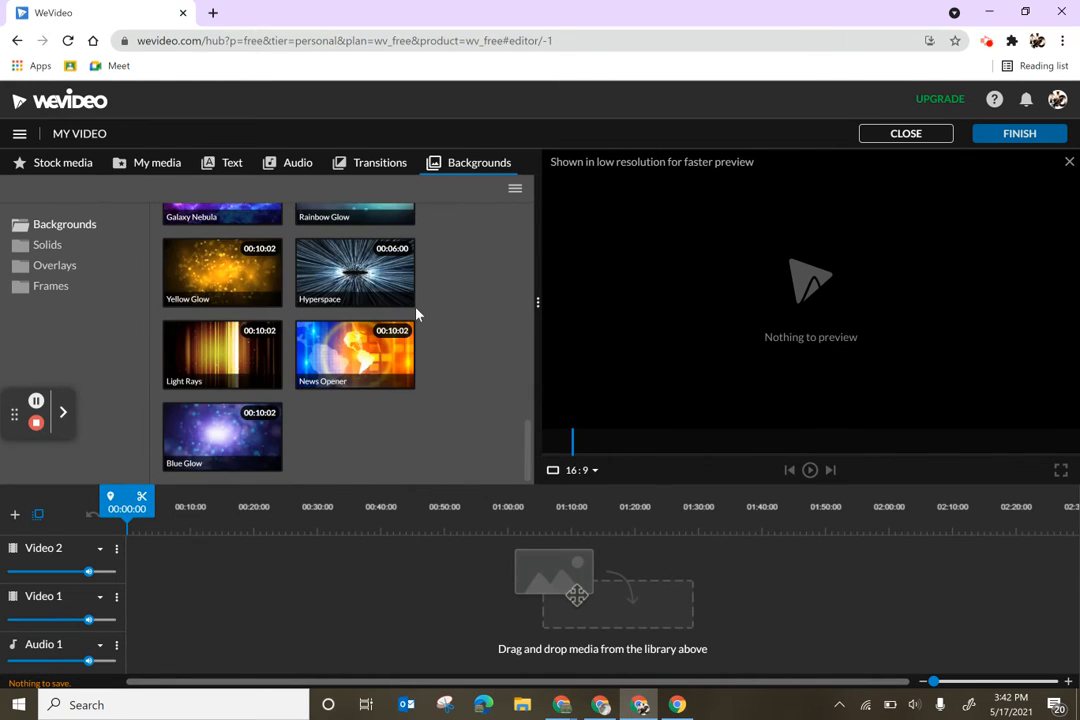
Step: Add the Boy video from the personal media library to the beginning of the Video 1 track
{"action": "scroll", "coordinate": [481, 380], "scroll_direction": "up", "scroll_amount": 12}
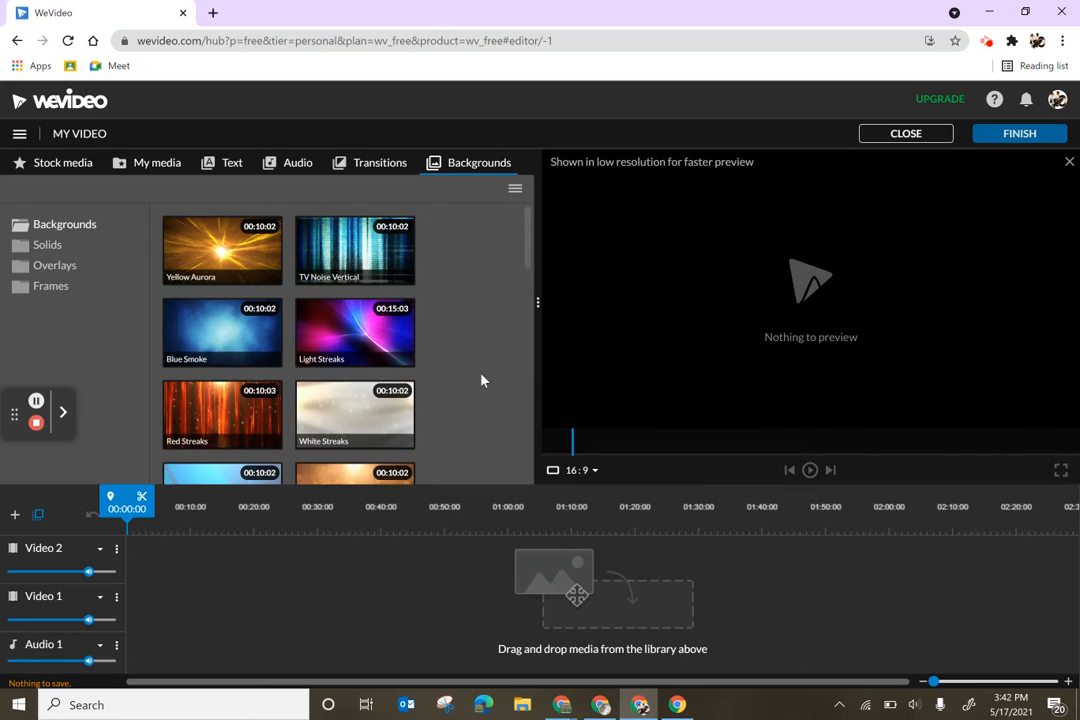
{"action": "left_click", "coordinate": [155, 165]}
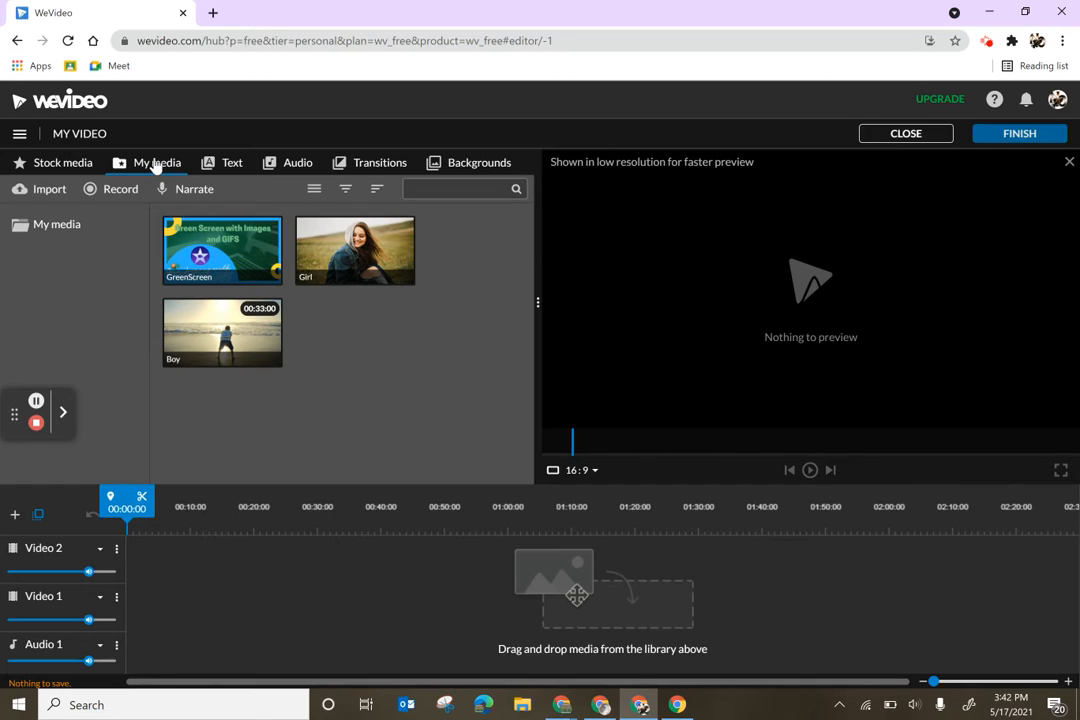
{"action": "left_click", "coordinate": [216, 338]}
{"action": "left_click_drag", "start_coordinate": [194, 463], "coordinate": [138, 612]}
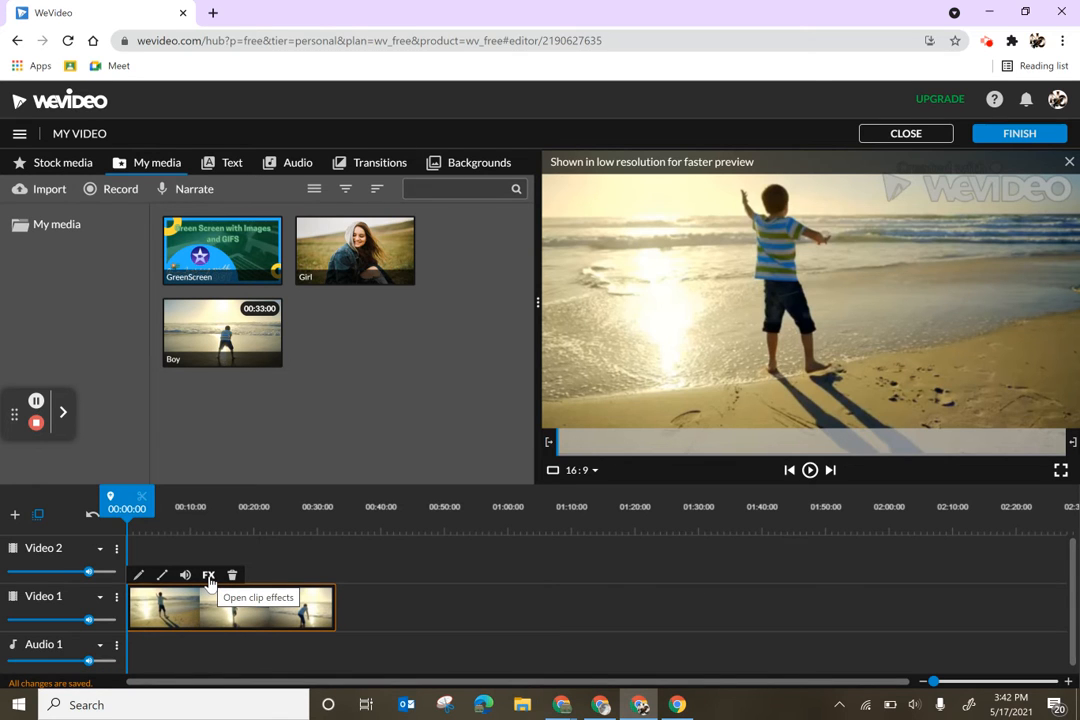
Step: Apply the Black and White, Vignette and Scanlines effects to the Boy clip only
{"action": "left_click", "coordinate": [209, 576]}
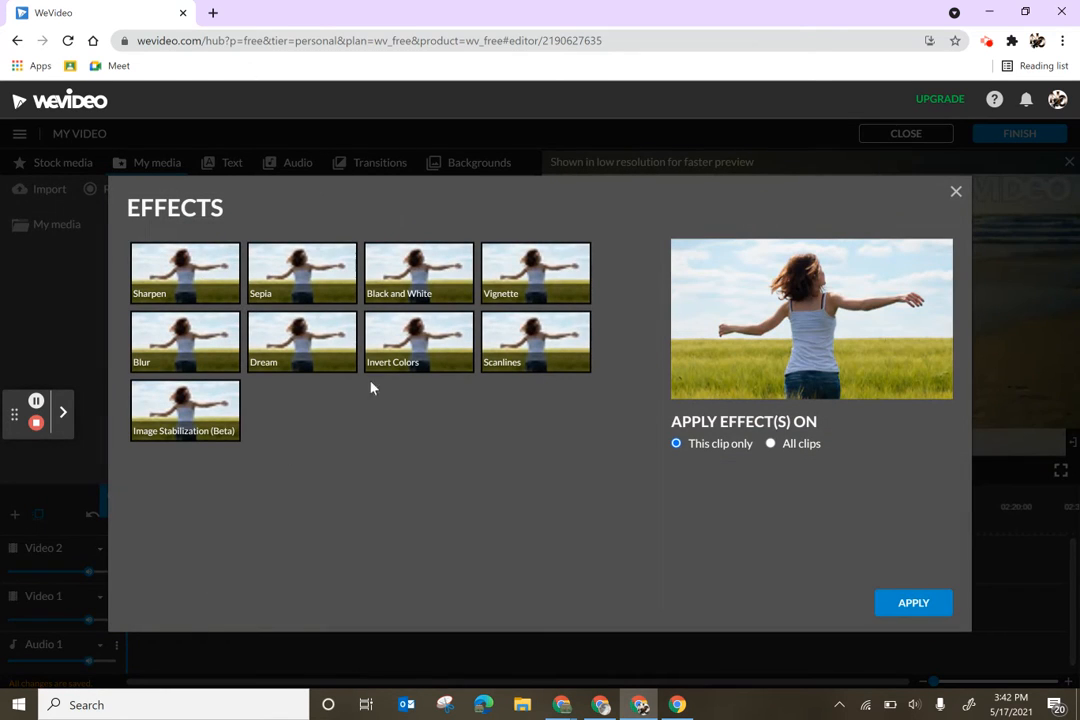
{"action": "left_click", "coordinate": [428, 280]}
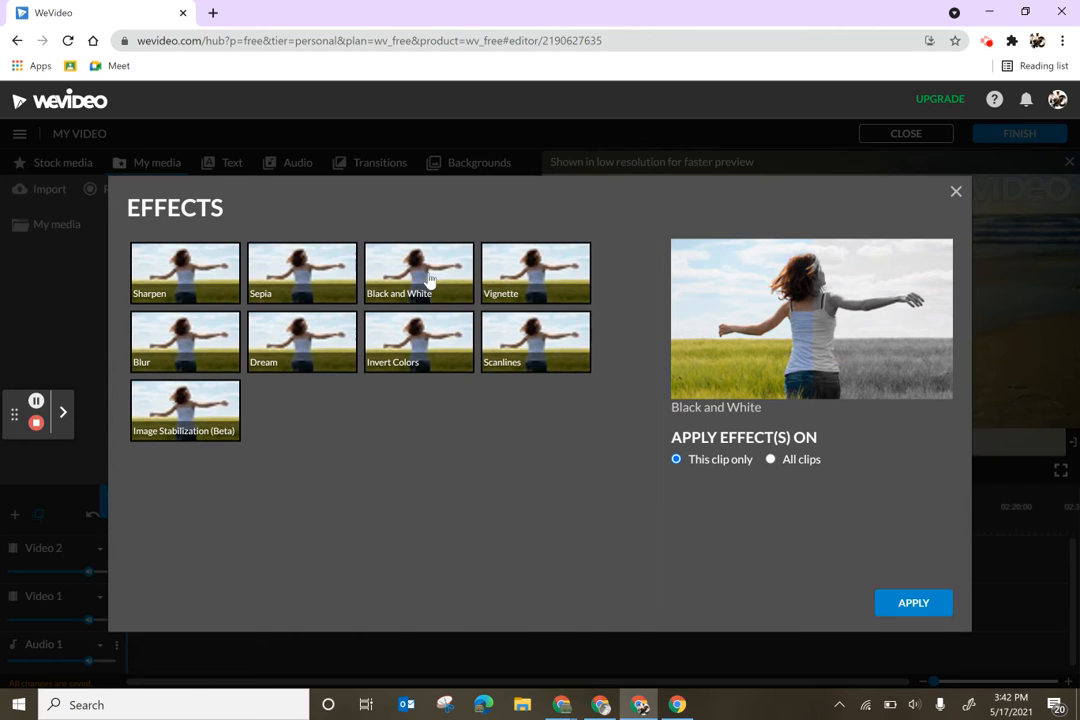
{"action": "left_click", "coordinate": [565, 276]}
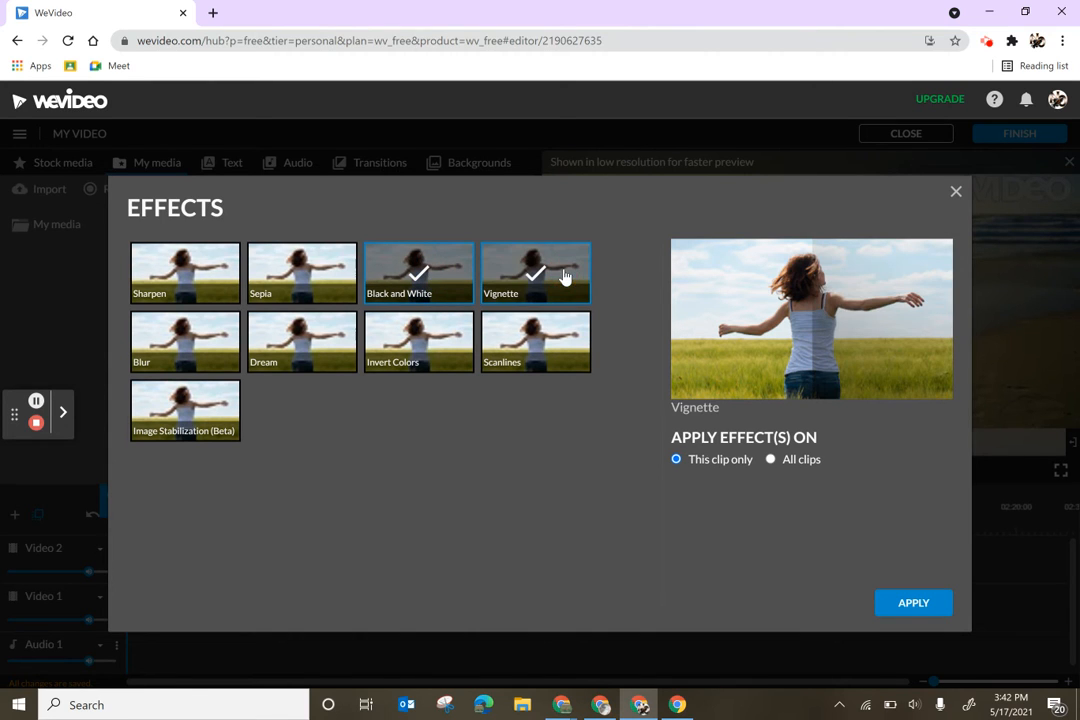
{"action": "left_click", "coordinate": [551, 358]}
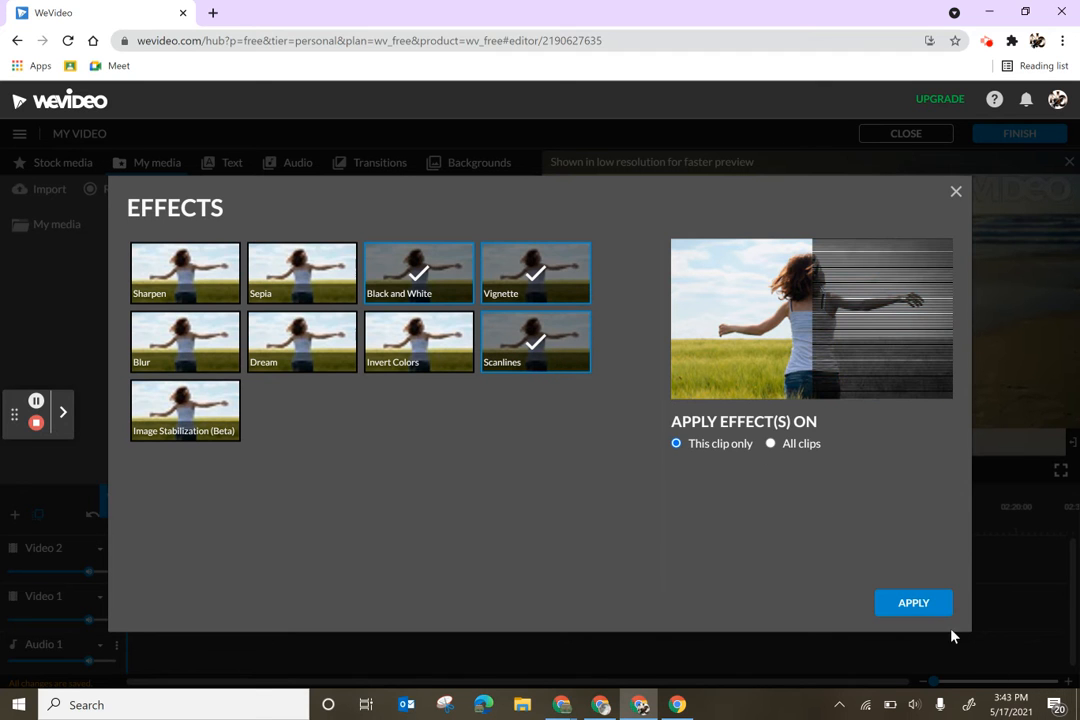
{"action": "left_click", "coordinate": [922, 612]}
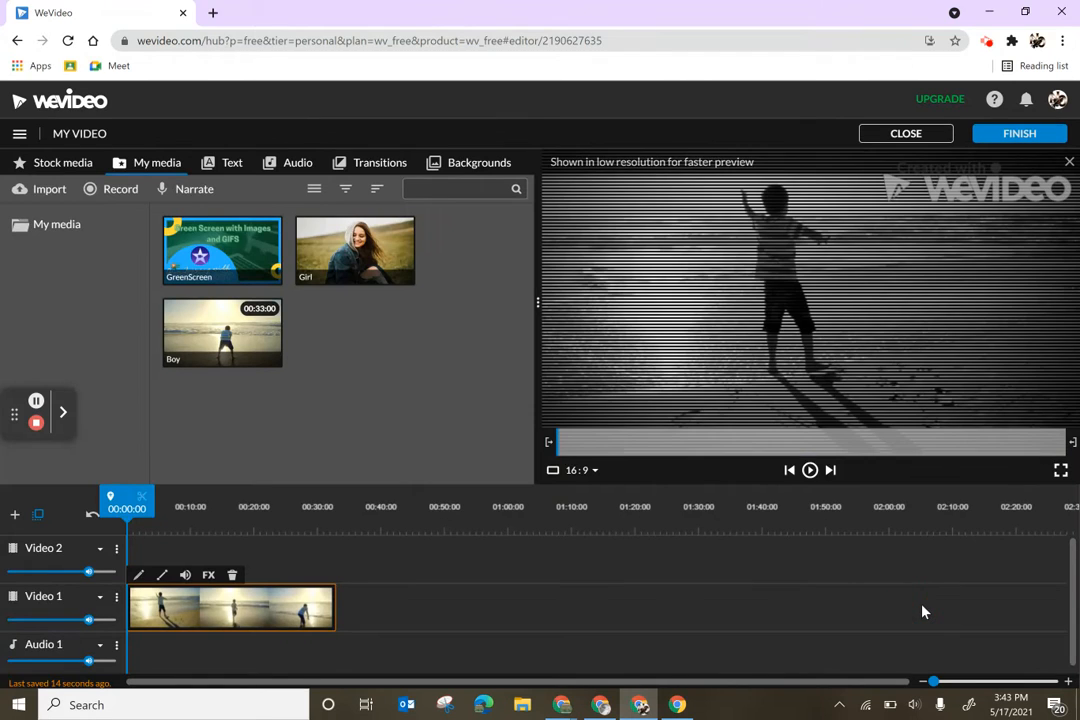
Step: Review the Boy clip's transform, crop, volume, animation, color keying, color and speed settings, leaving the clip editor without saving
{"action": "left_click", "coordinate": [138, 577]}
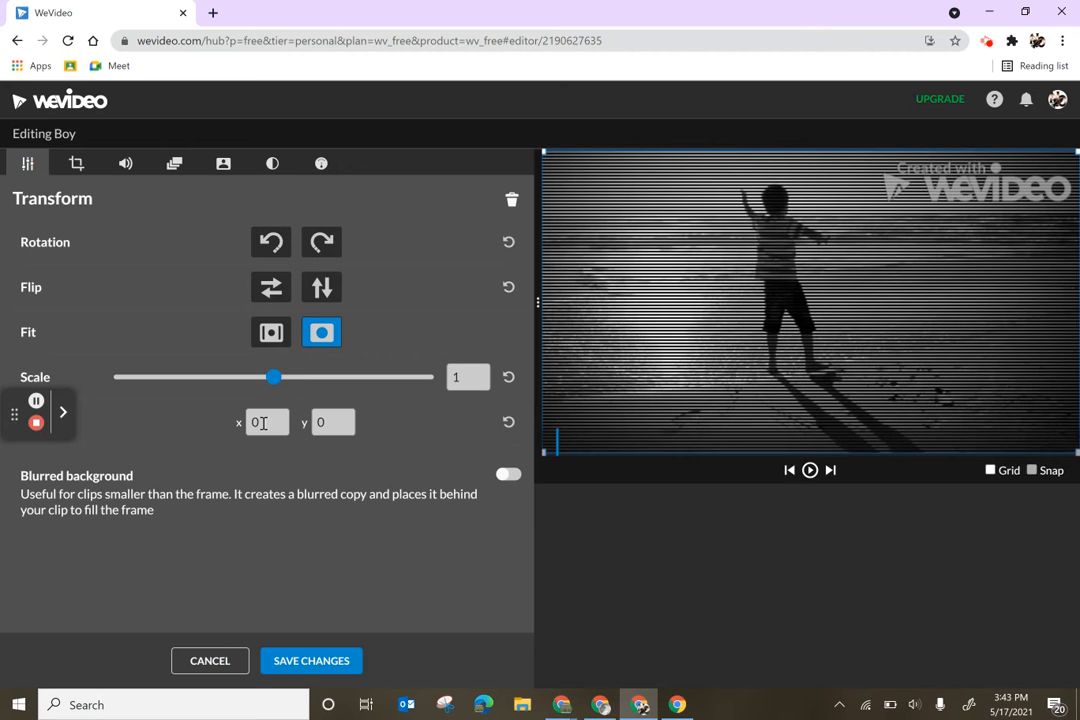
{"action": "left_click", "coordinate": [78, 163]}
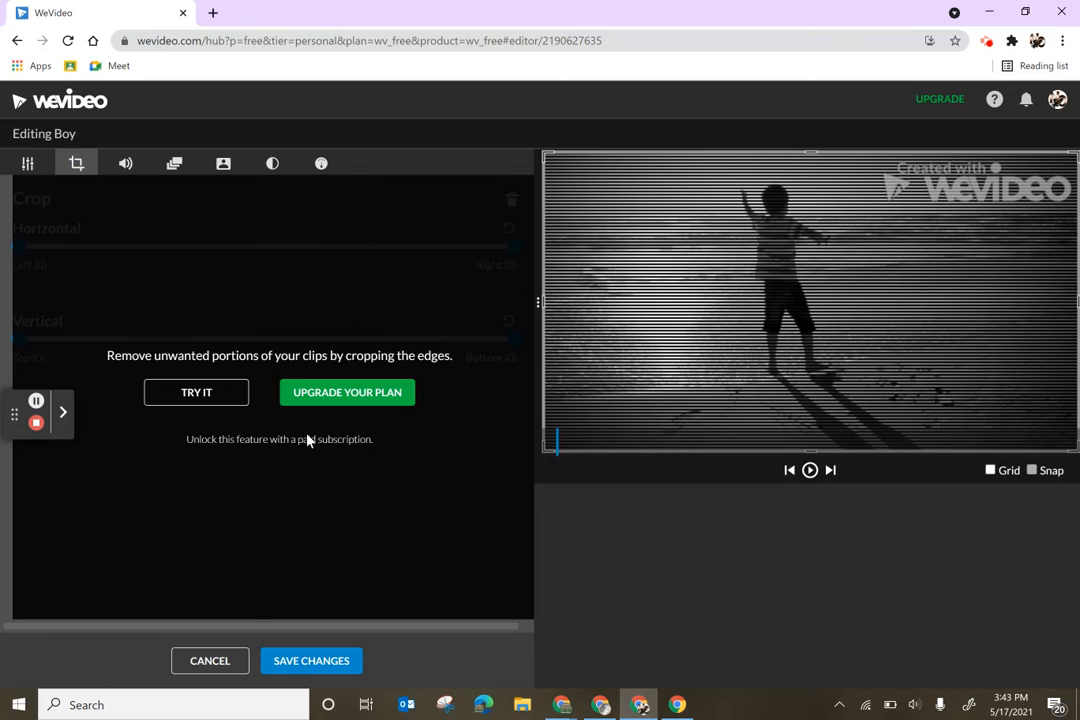
{"action": "left_click", "coordinate": [125, 167]}
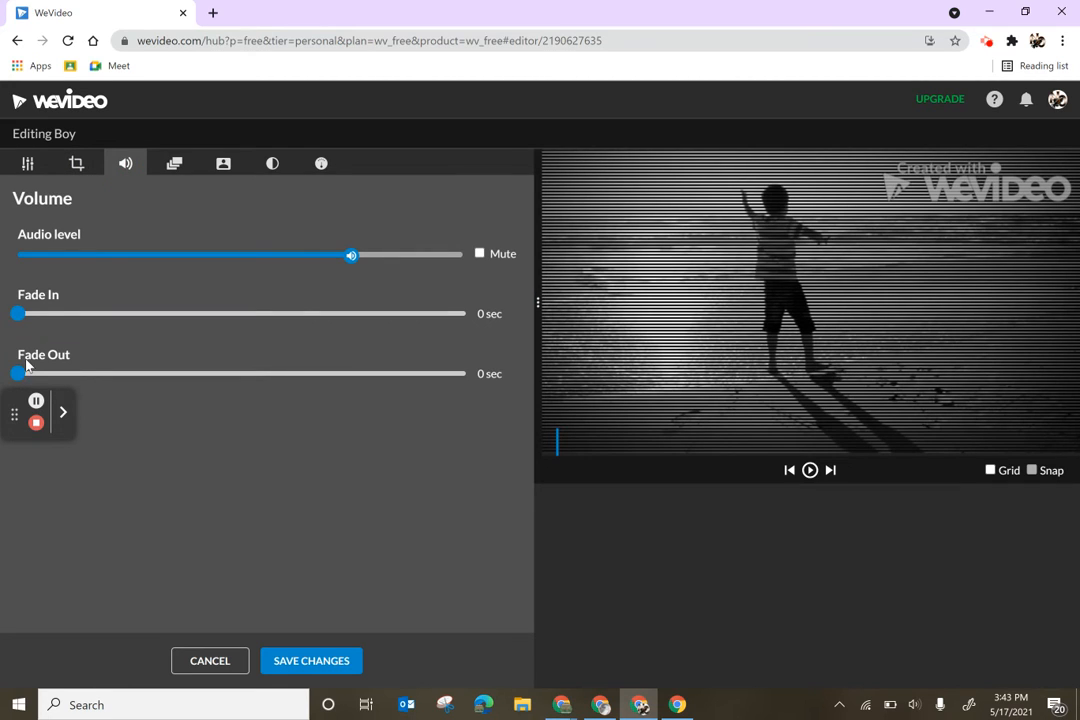
{"action": "left_click", "coordinate": [174, 166]}
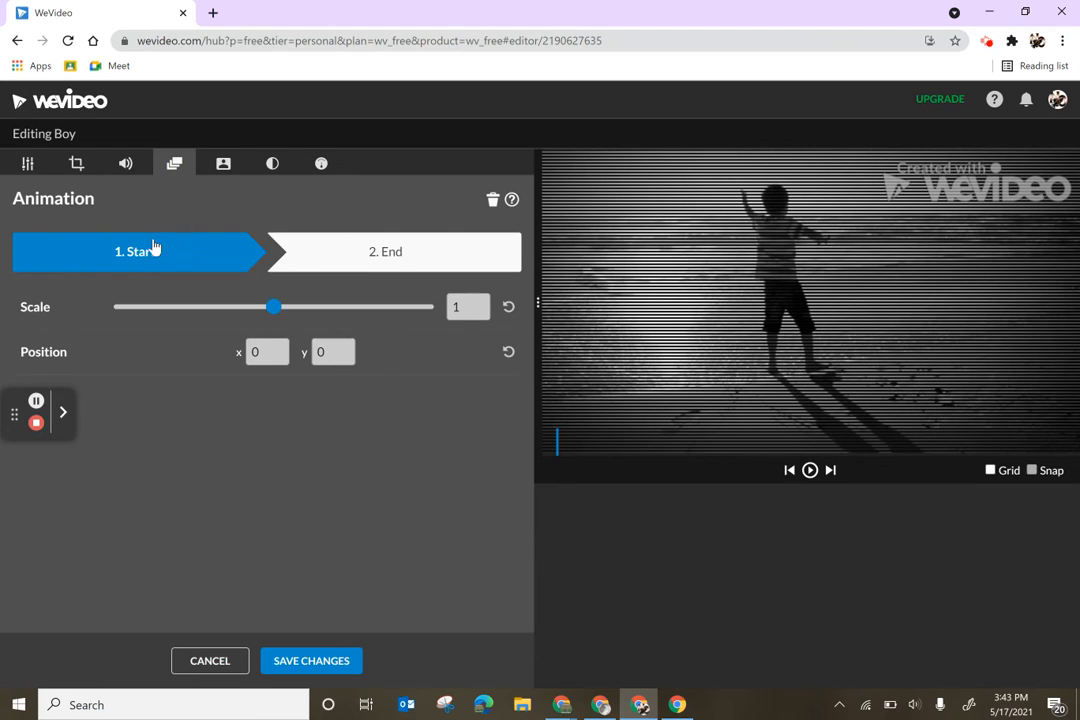
{"action": "left_click", "coordinate": [224, 166]}
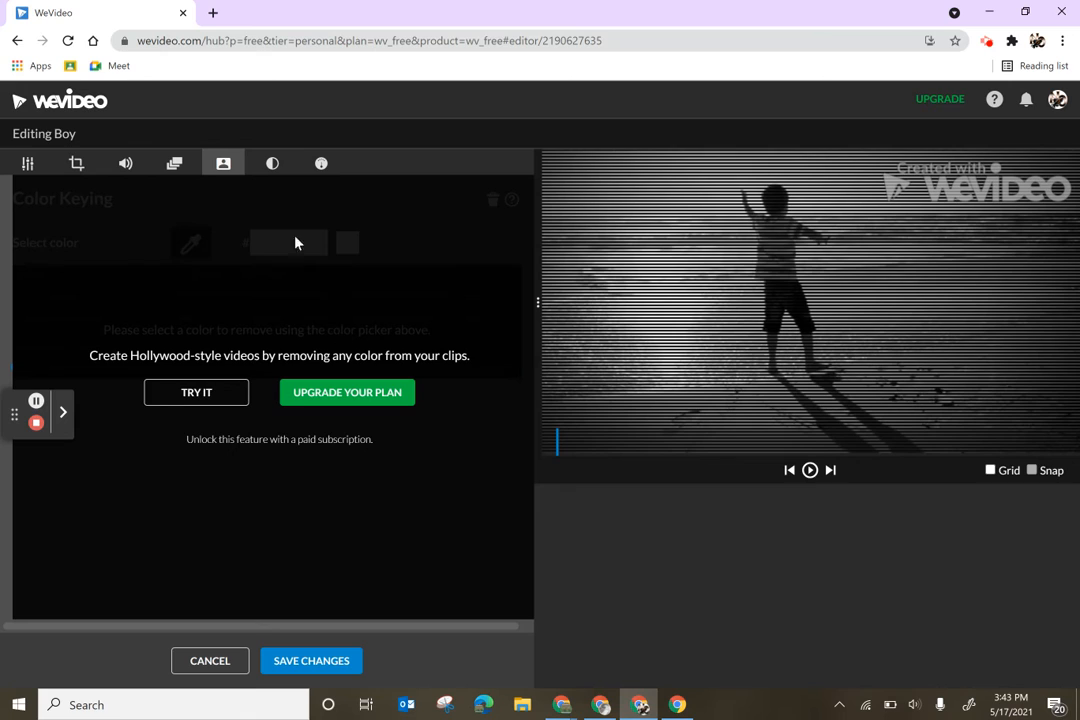
{"action": "left_click", "coordinate": [272, 166]}
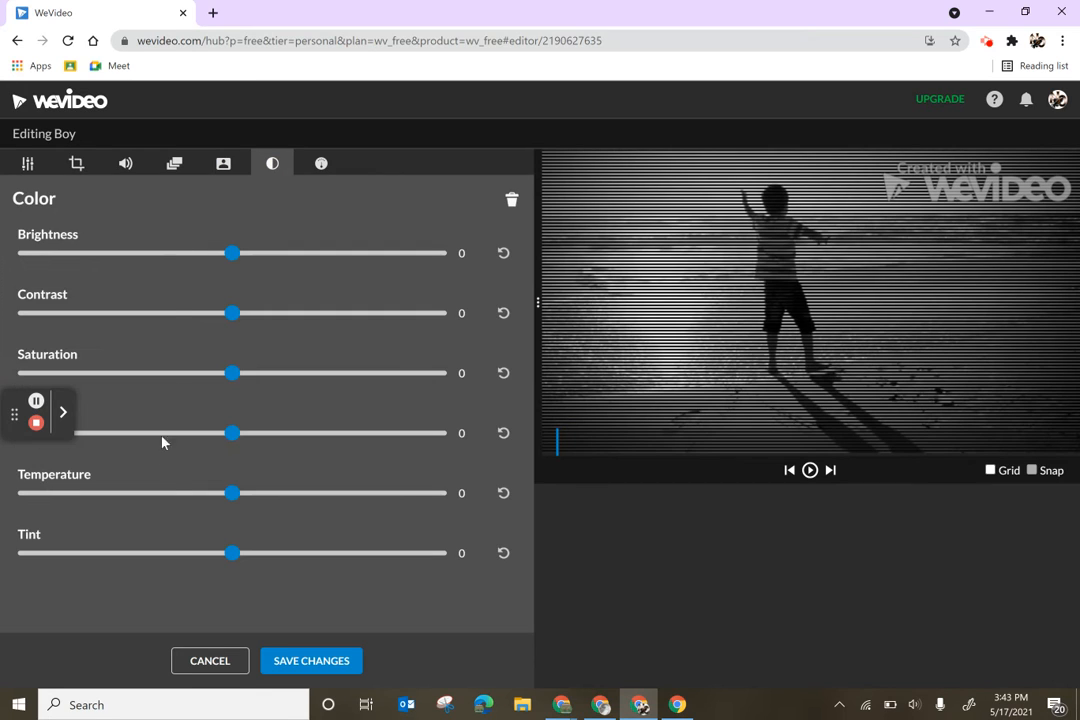
{"action": "left_click", "coordinate": [322, 166]}
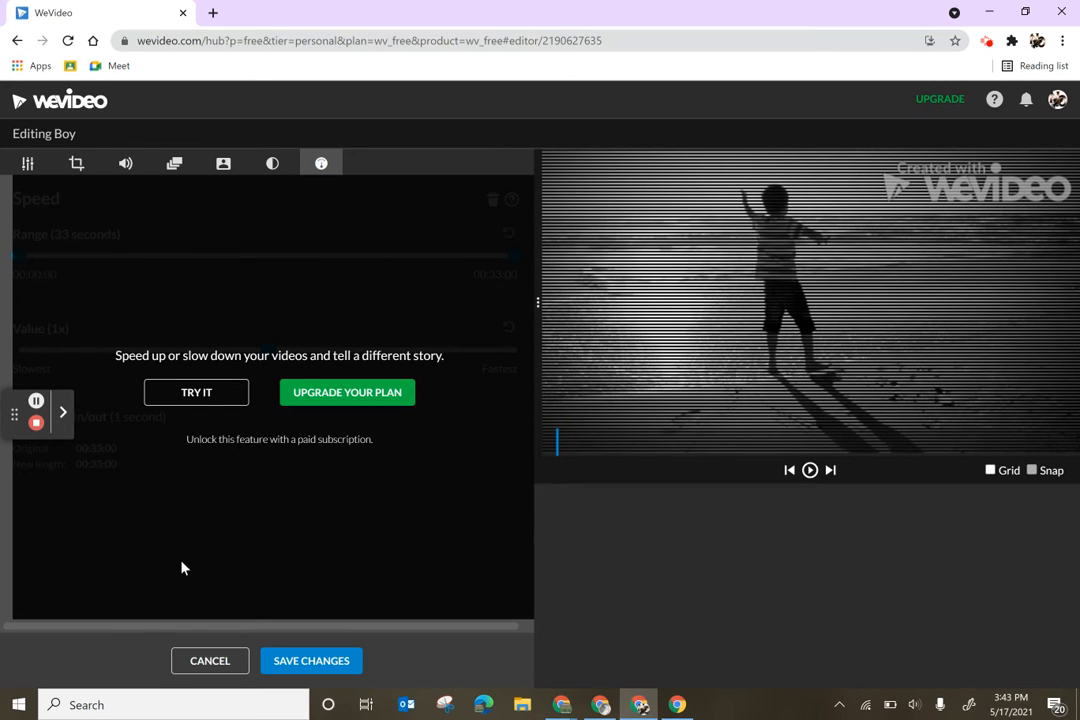
{"action": "left_click", "coordinate": [205, 660]}
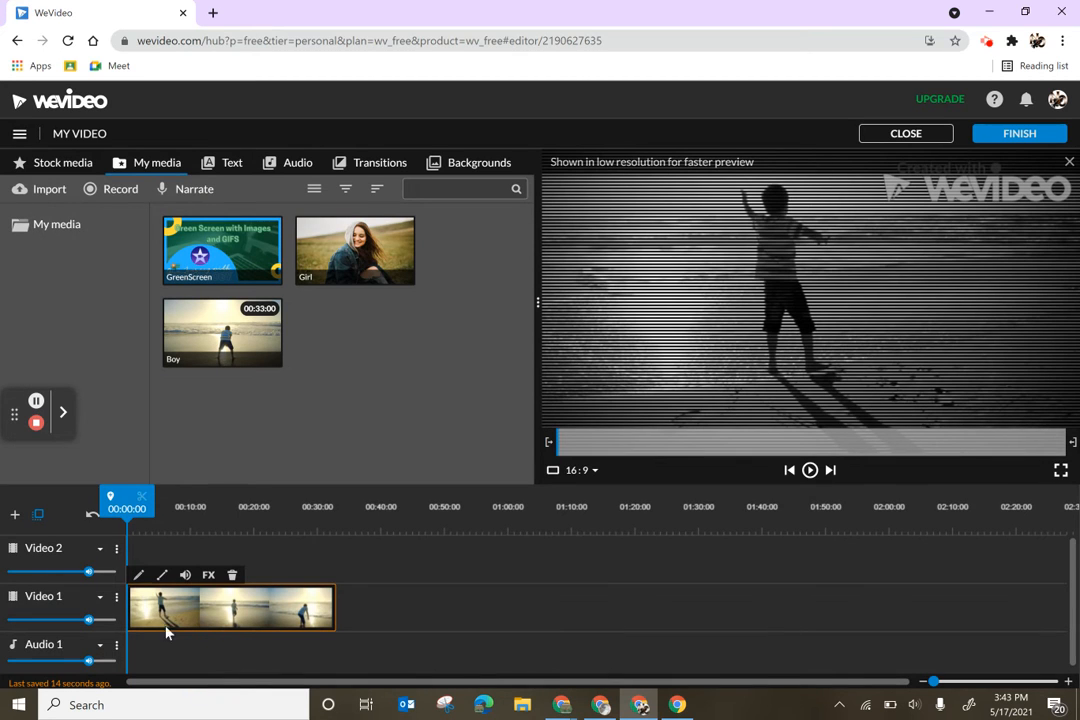
Step: Place the Girl image on the Video 2 track at 00:28:00, above the end of the Boy clip, and move the playhead to 00:30:12
{"action": "left_click_drag", "start_coordinate": [315, 258], "coordinate": [313, 582]}
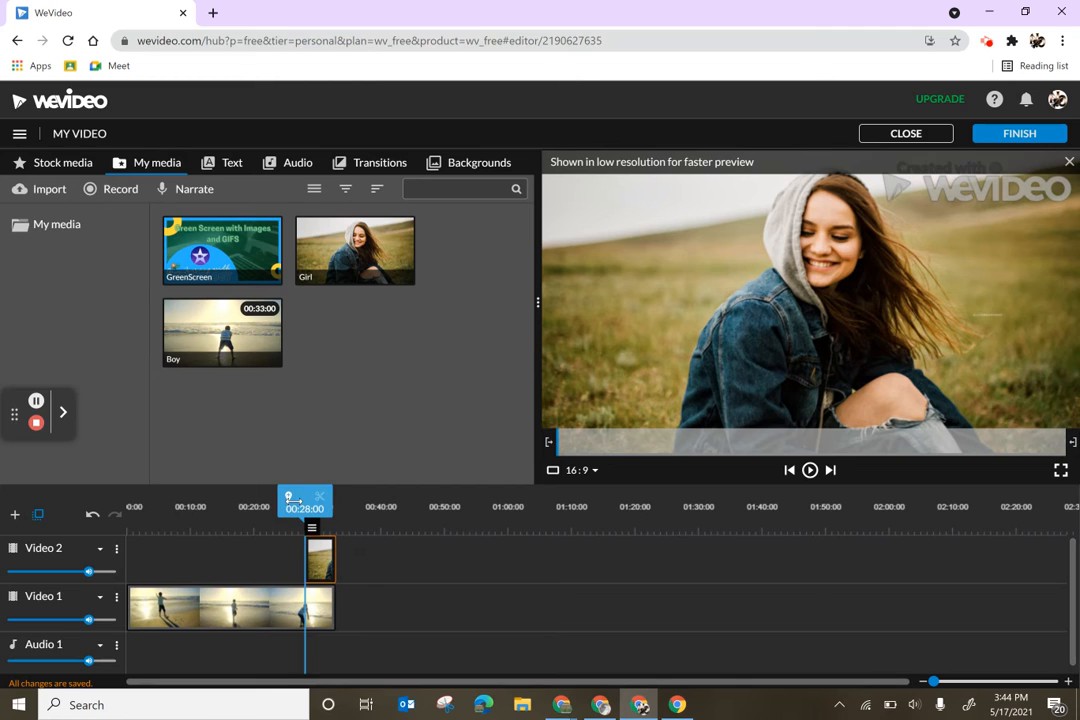
{"action": "left_click_drag", "start_coordinate": [296, 508], "coordinate": [315, 506]}
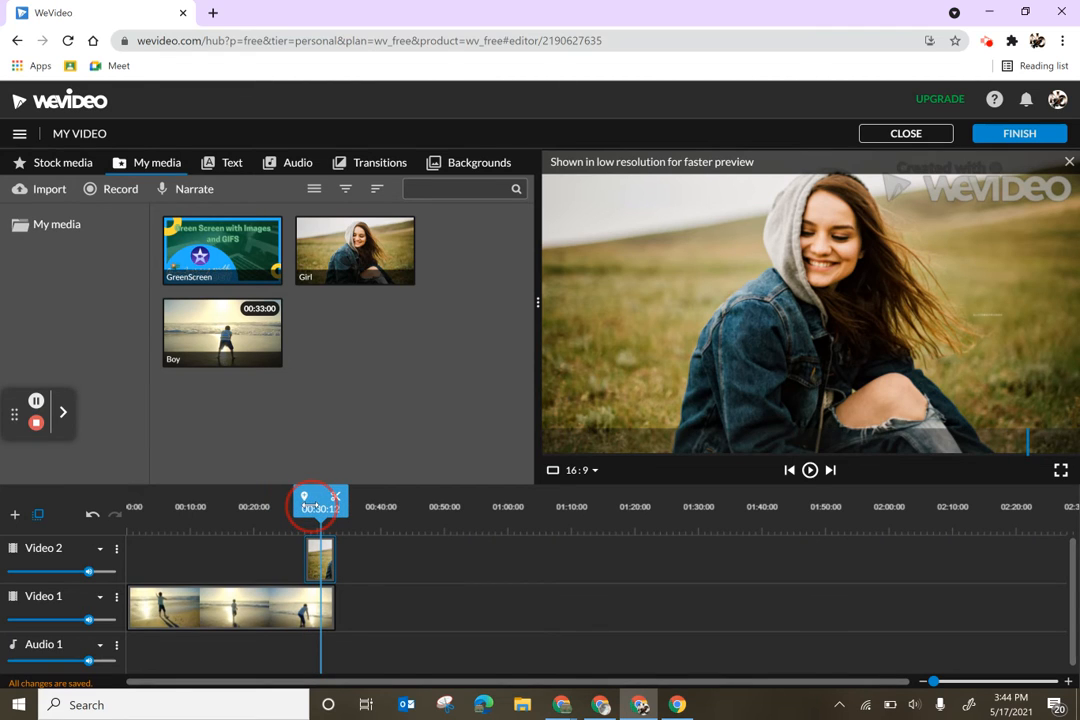
{"action": "left_click", "coordinate": [313, 507]}
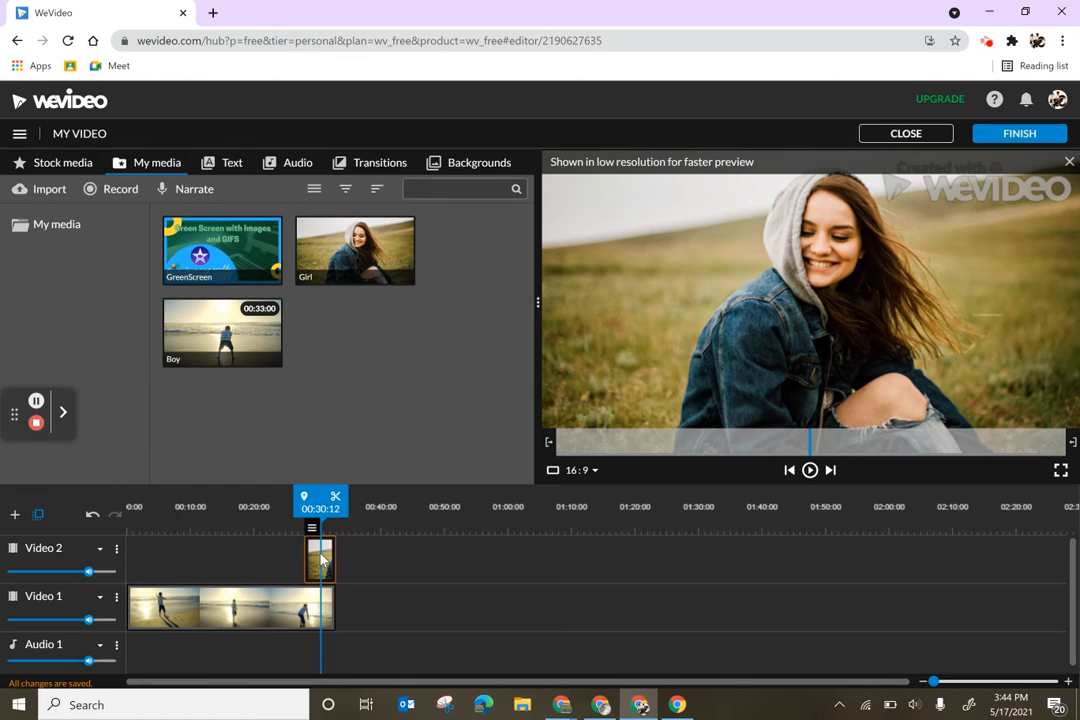
Step: Set the Girl image's animation start to scale 0.38, placed in the frame's upper-left corner at about x 37, y 50
{"action": "mouse_move", "coordinate": [309, 537]}
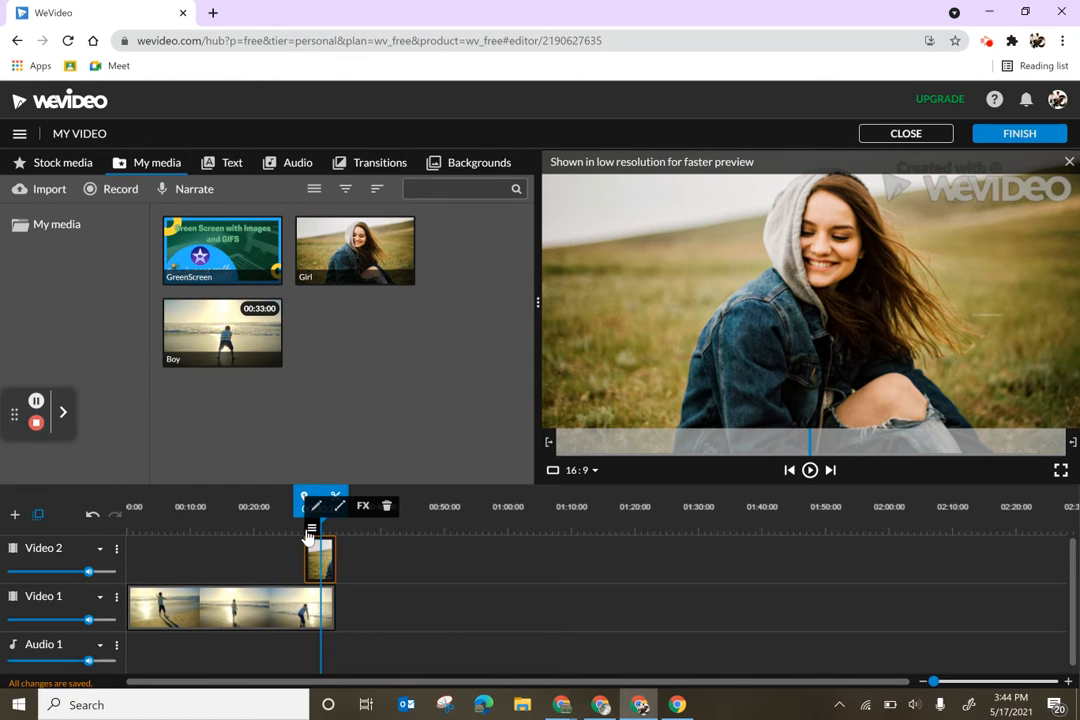
{"action": "left_click", "coordinate": [315, 507]}
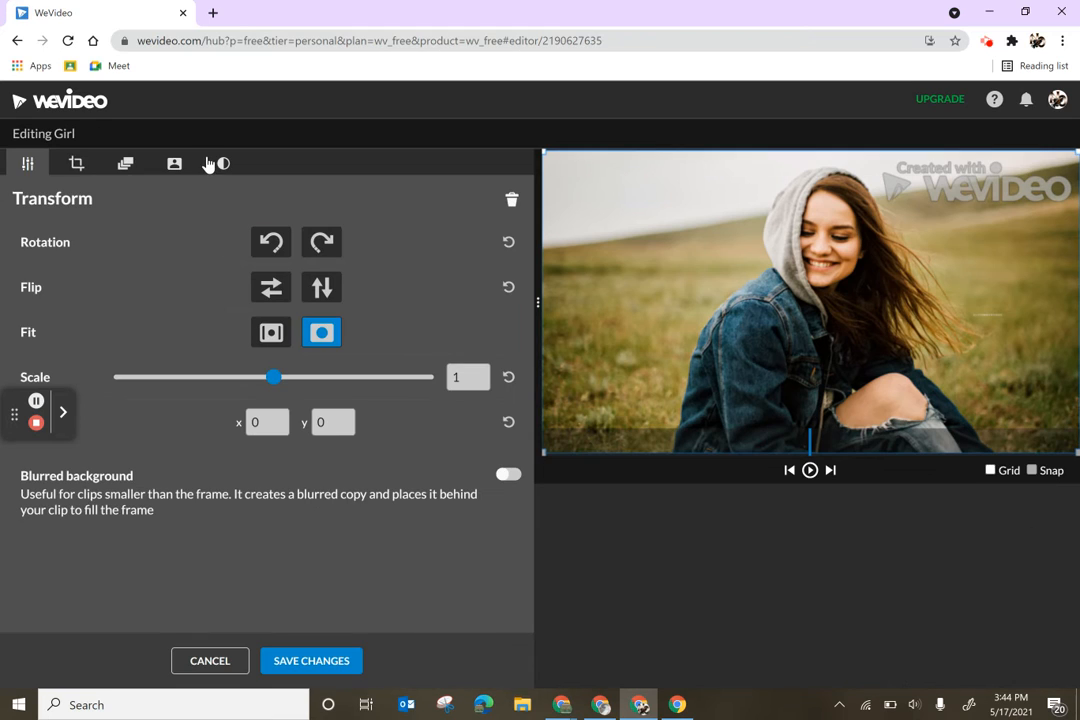
{"action": "left_click", "coordinate": [127, 165]}
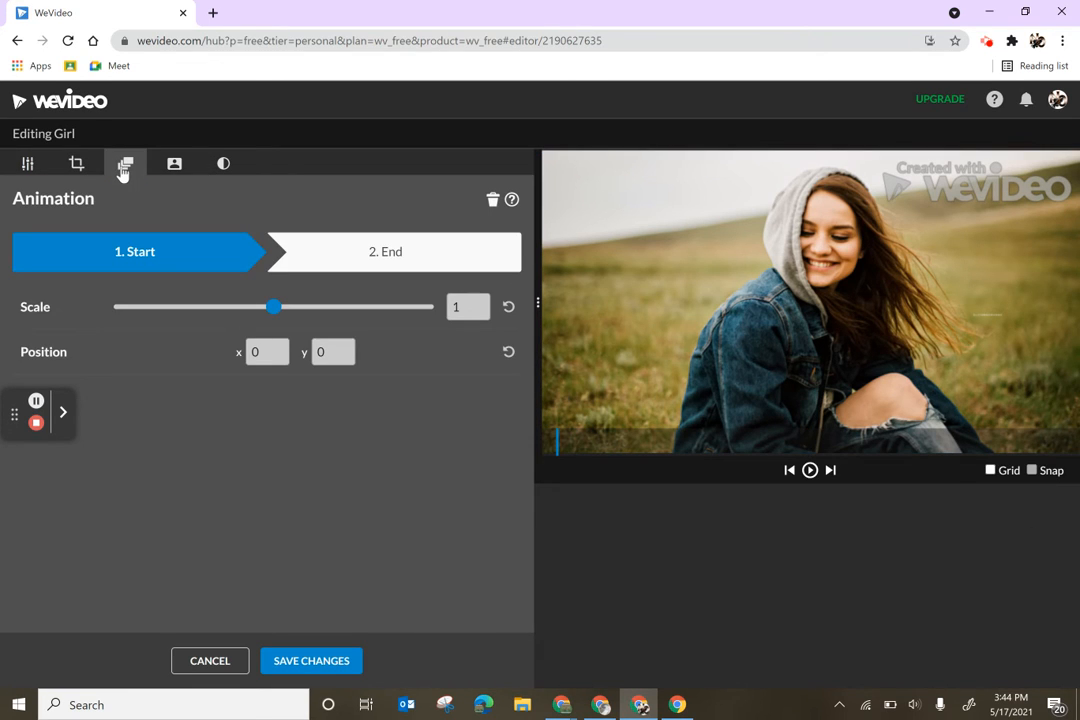
{"action": "left_click", "coordinate": [114, 256]}
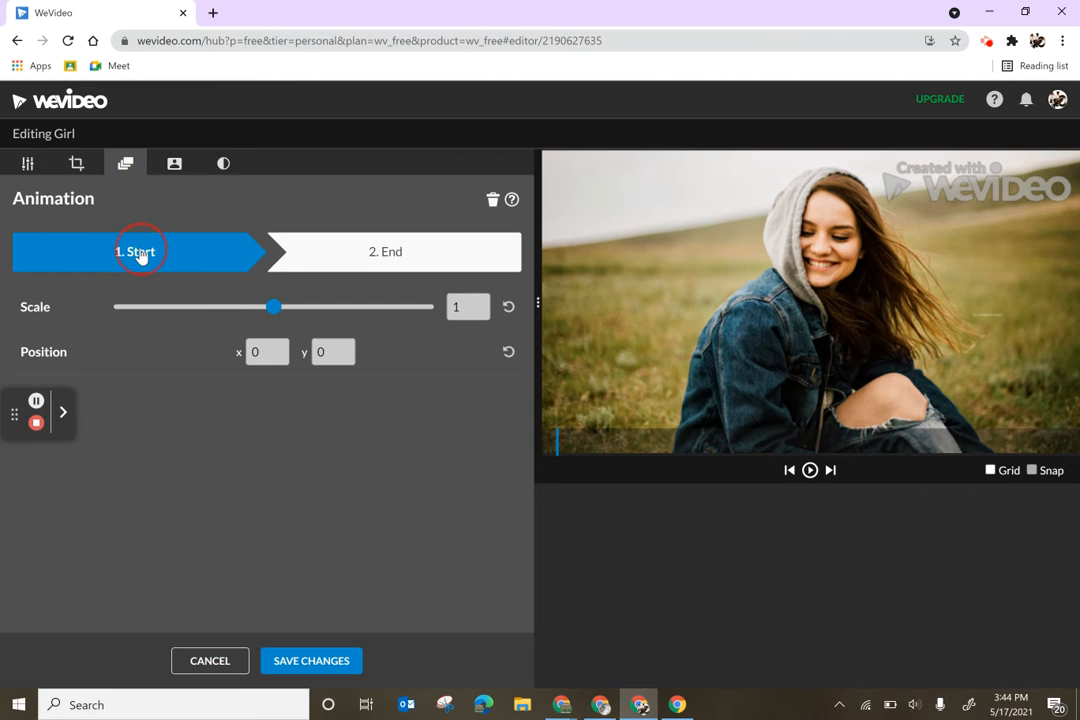
{"action": "left_click", "coordinate": [217, 247]}
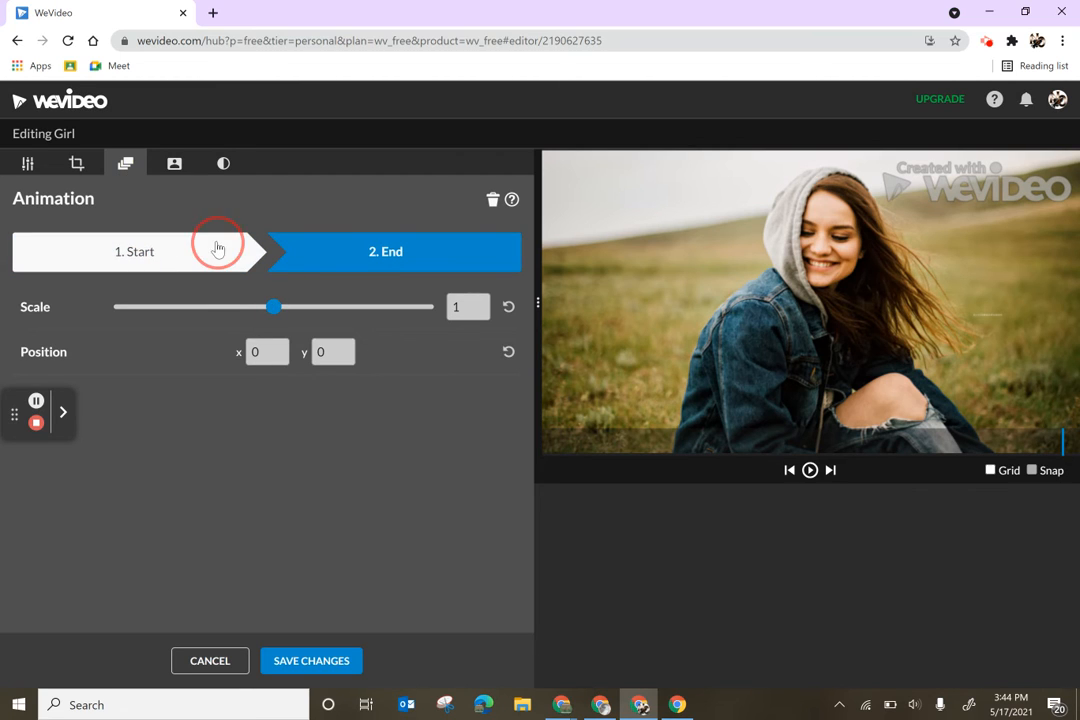
{"action": "left_click_drag", "start_coordinate": [273, 310], "coordinate": [176, 309]}
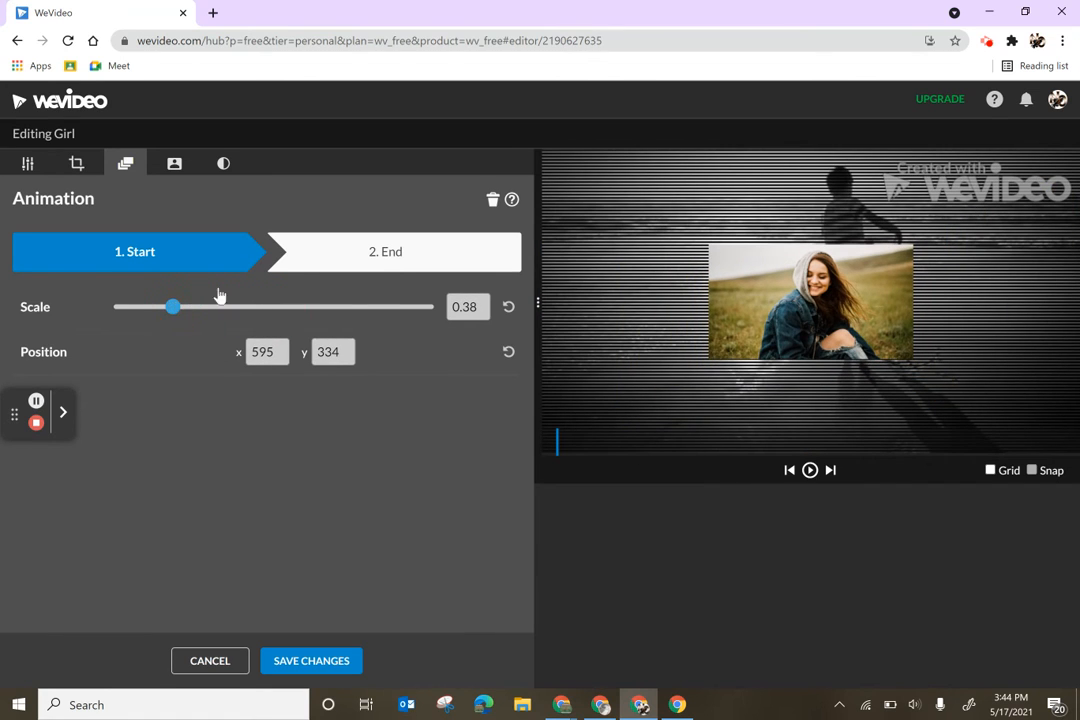
{"action": "left_click_drag", "start_coordinate": [783, 297], "coordinate": [633, 225]}
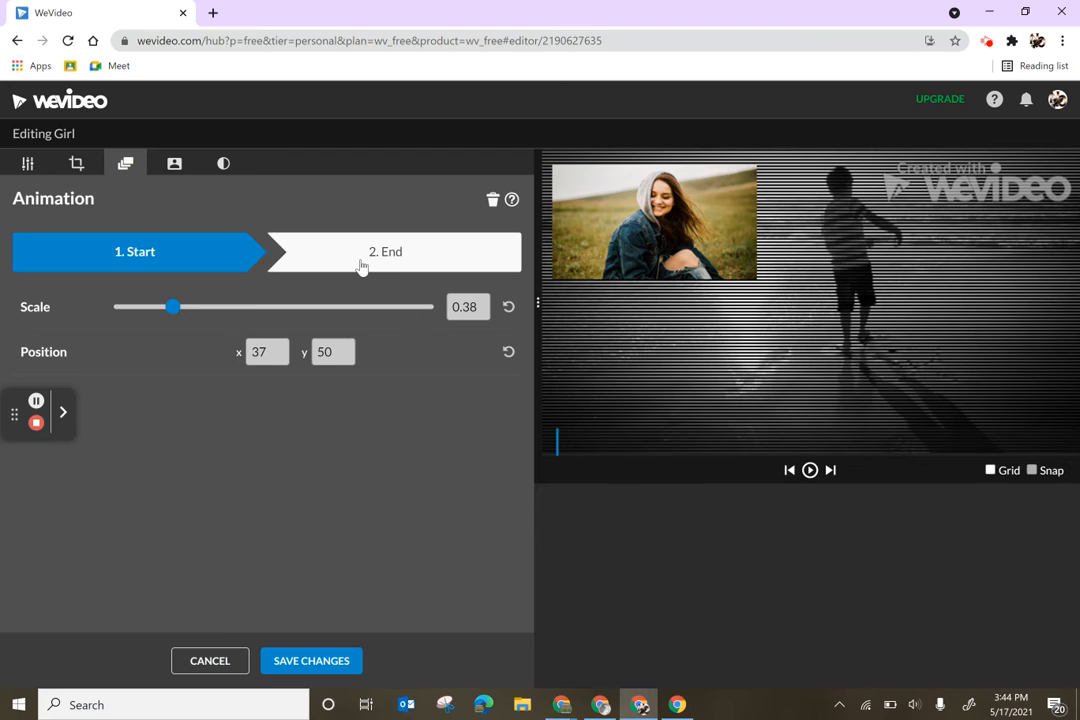
Step: Set the Girl image's animation end to scale 0.42 in the frame's lower-right corner, at about x 1094, y 575, and save the changes
{"action": "left_click", "coordinate": [358, 253]}
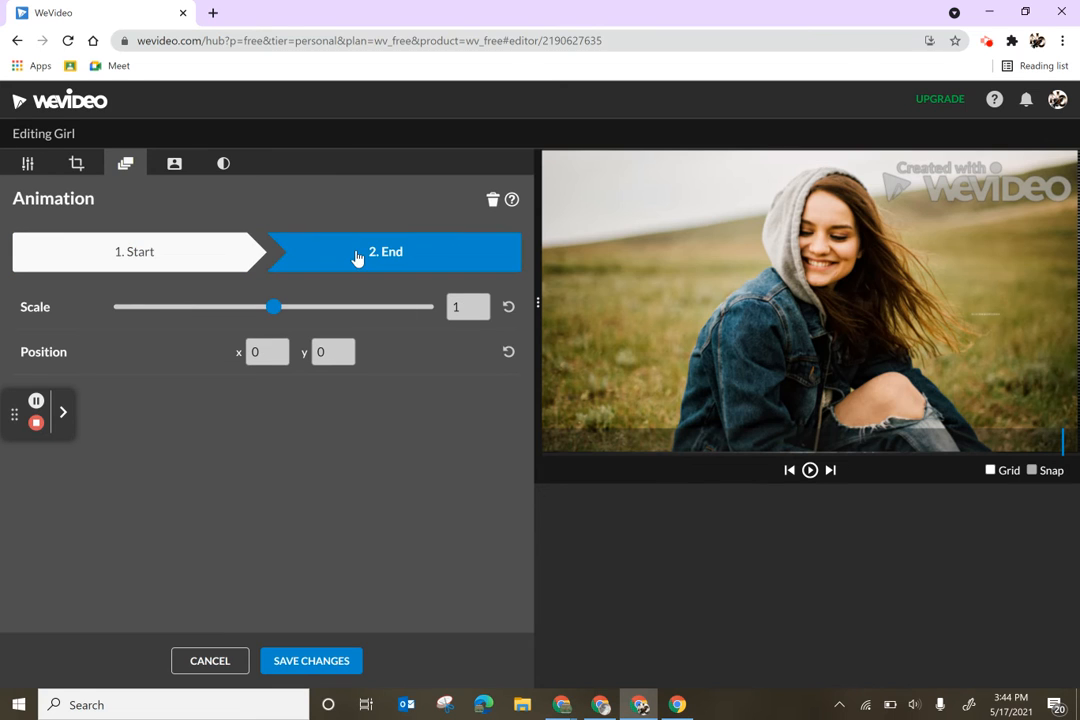
{"action": "left_click_drag", "start_coordinate": [273, 314], "coordinate": [178, 316]}
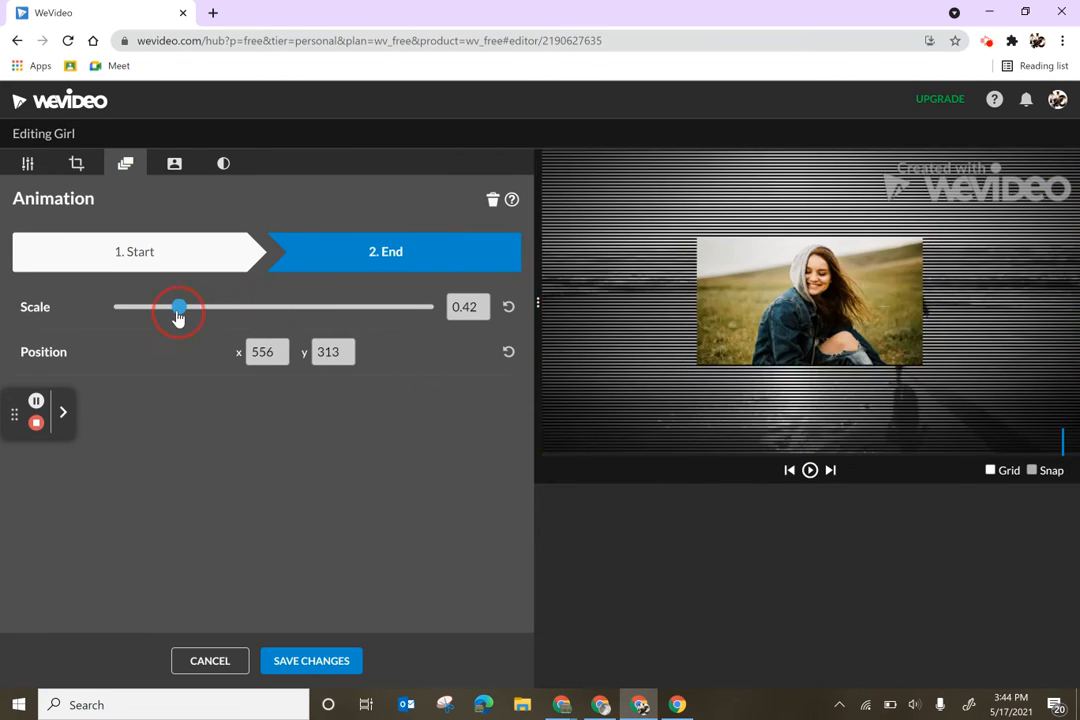
{"action": "left_click_drag", "start_coordinate": [791, 306], "coordinate": [942, 381]}
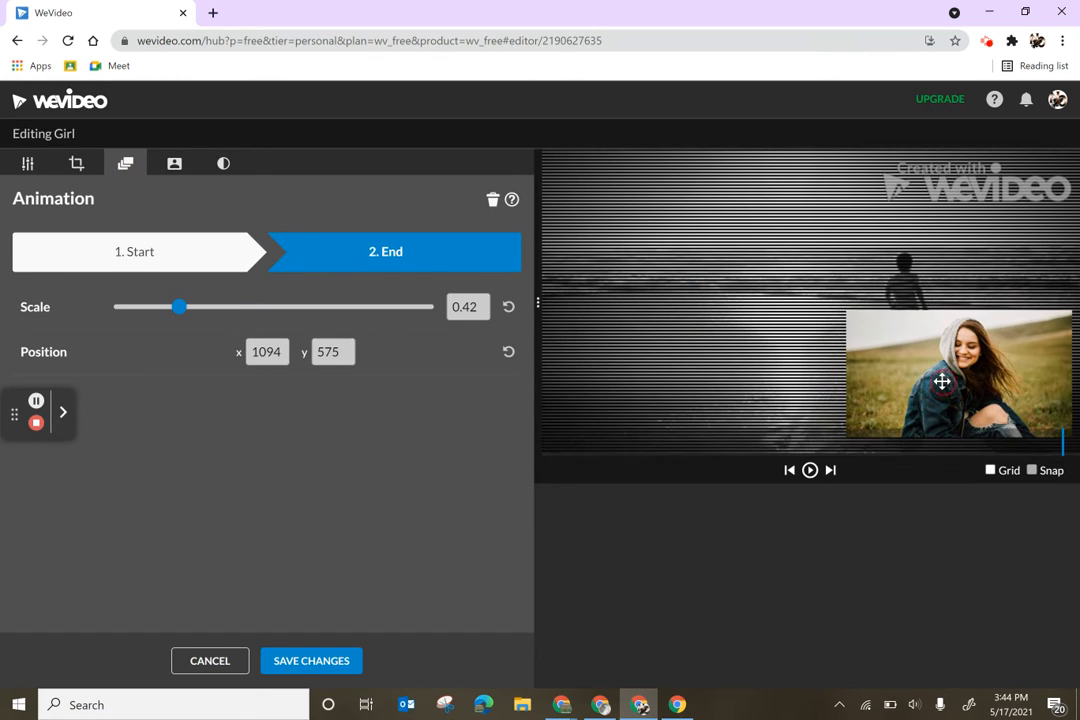
{"action": "left_click", "coordinate": [312, 664]}
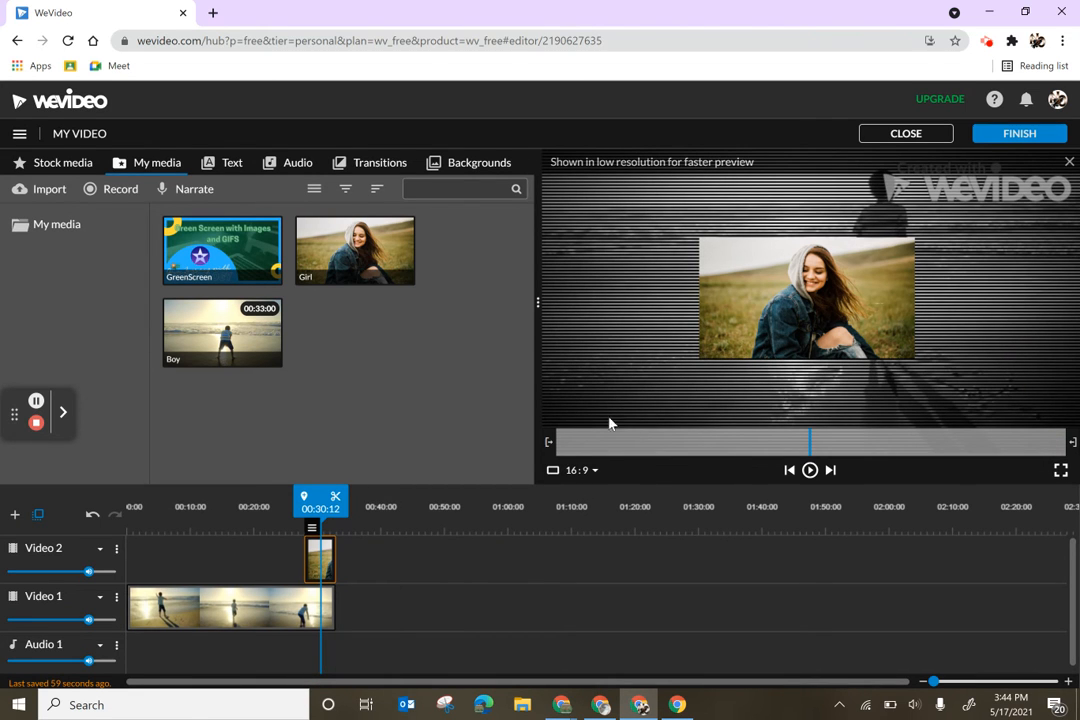
{"action": "left_click_drag", "start_coordinate": [320, 500], "coordinate": [271, 523]}
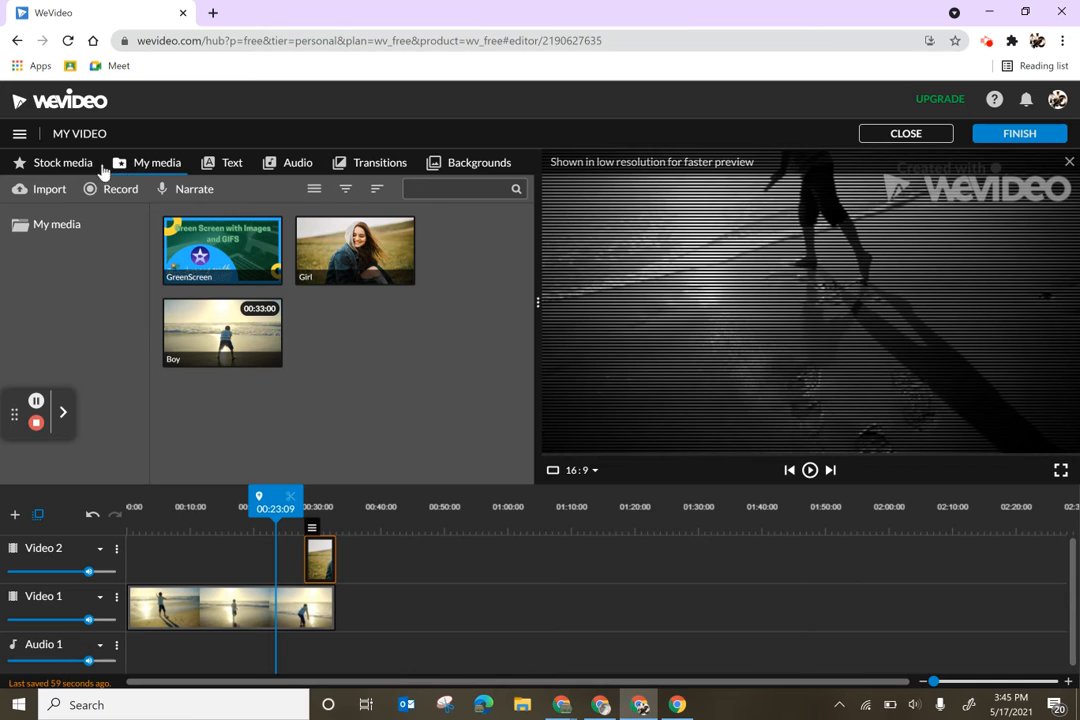
Step: Add the free "Inspiration - Mega Music" track to the start of Audio 1 and split it at 00:32:20, near the video's end
{"action": "left_click", "coordinate": [287, 172]}
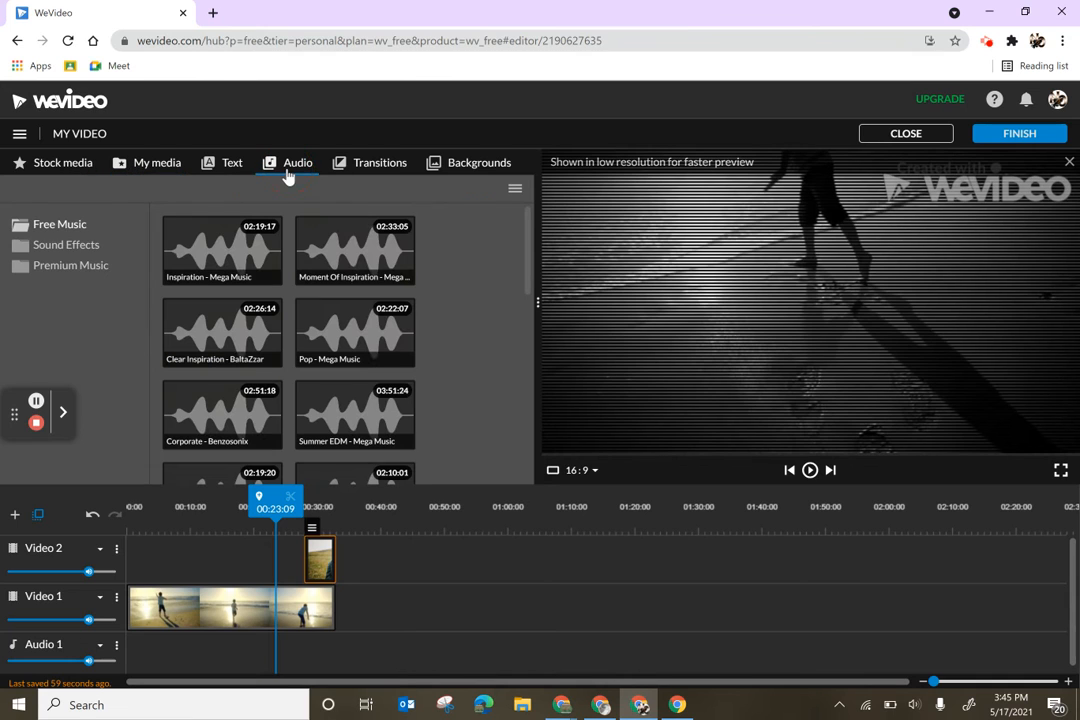
{"action": "left_click_drag", "start_coordinate": [188, 250], "coordinate": [149, 651]}
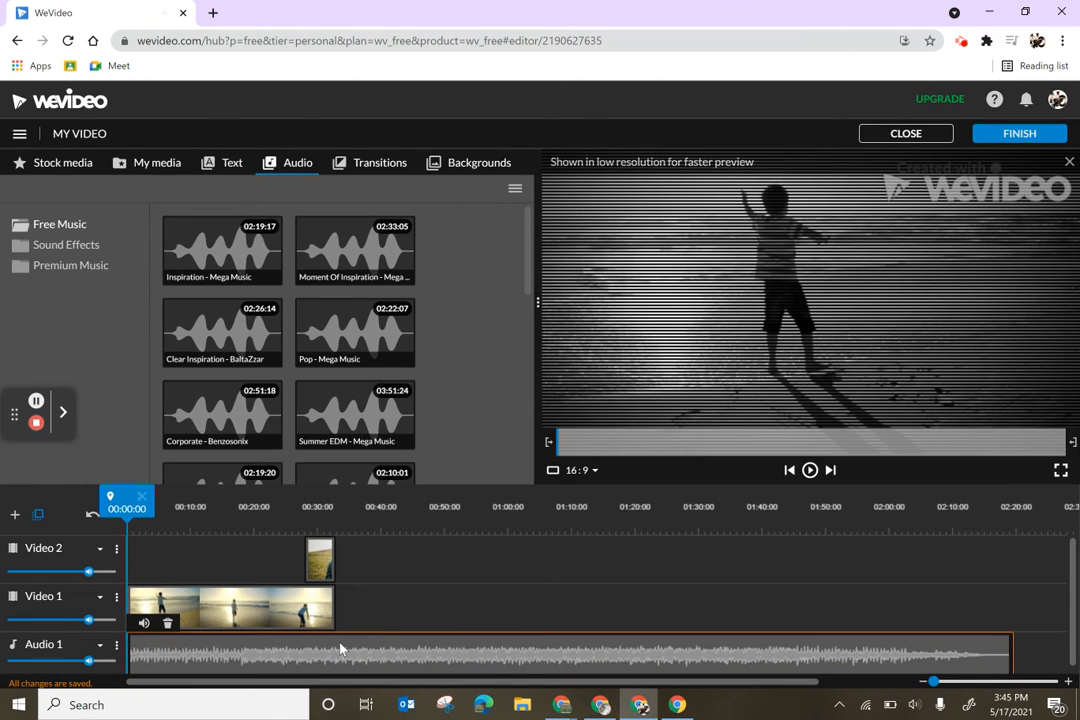
{"action": "left_click_drag", "start_coordinate": [127, 505], "coordinate": [334, 508]}
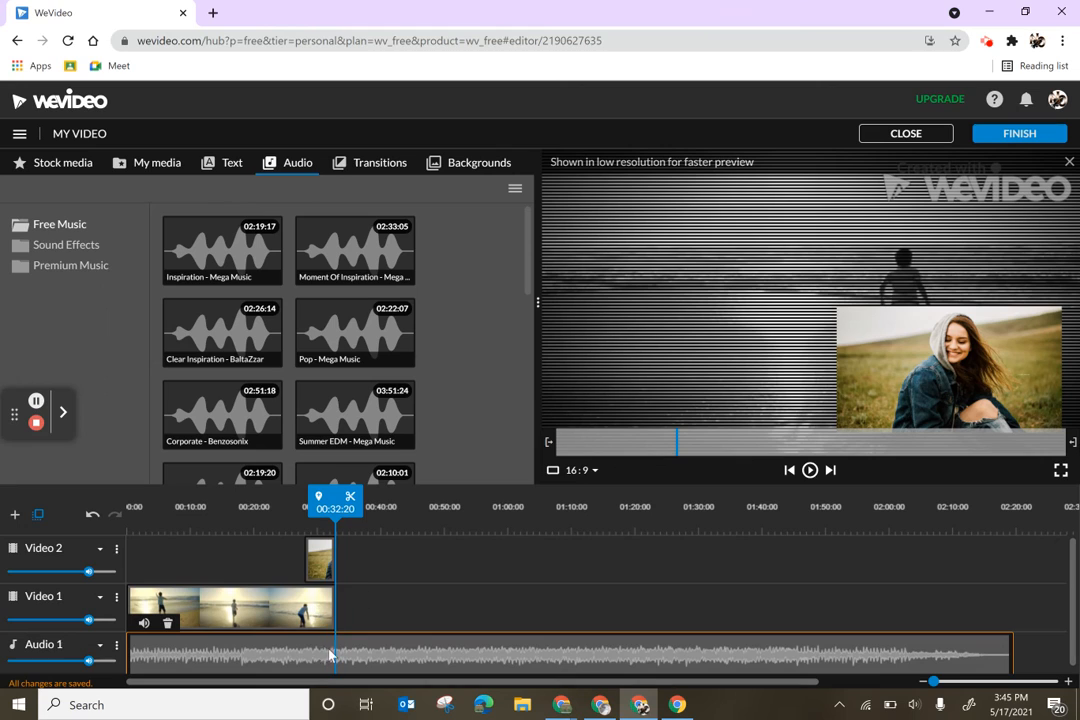
{"action": "left_click", "coordinate": [350, 500]}
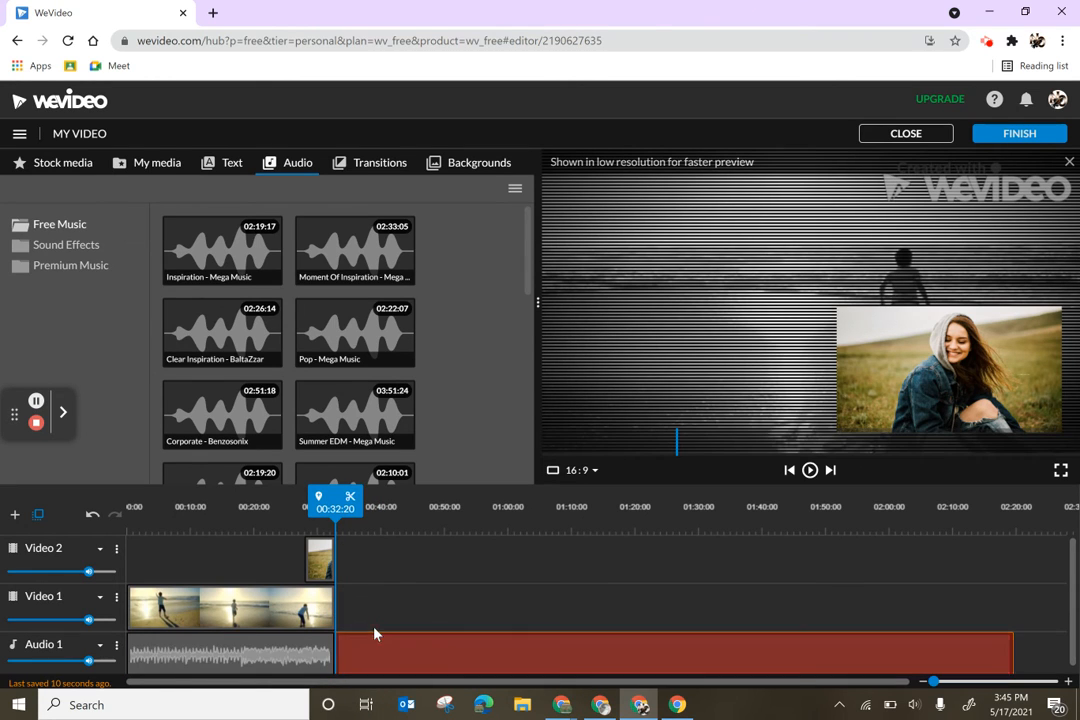
Step: Delete the remainder of the music track after the split at 00:32:20 and play the video from the start
{"action": "left_click", "coordinate": [376, 626]}
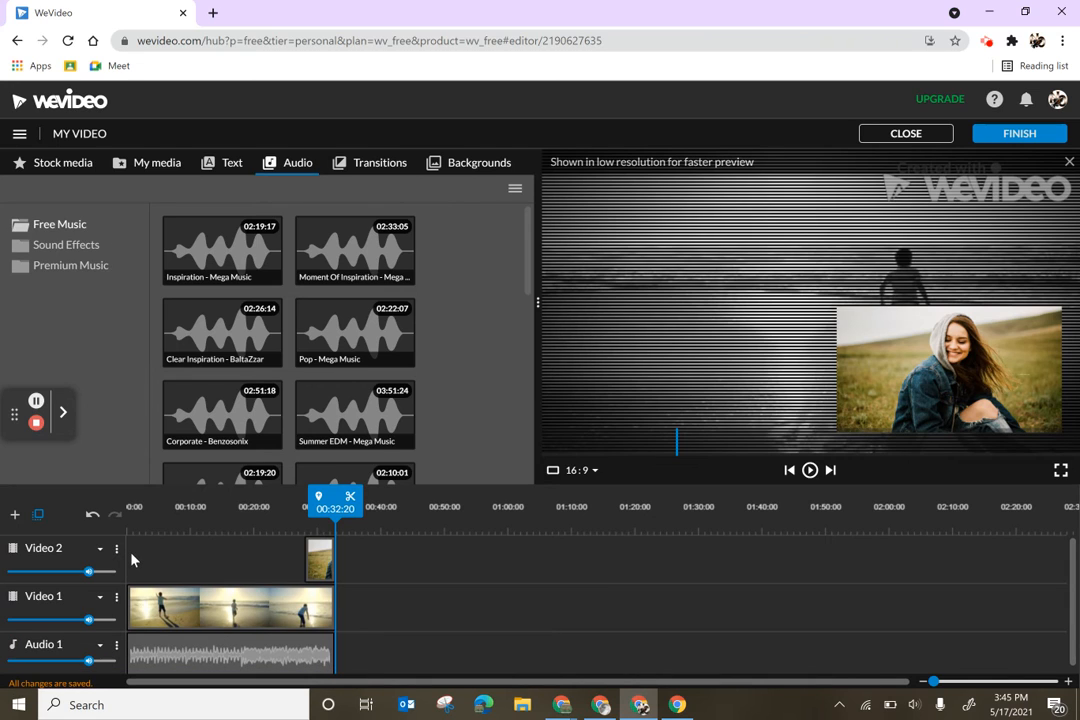
{"action": "left_click_drag", "start_coordinate": [330, 505], "coordinate": [100, 508]}
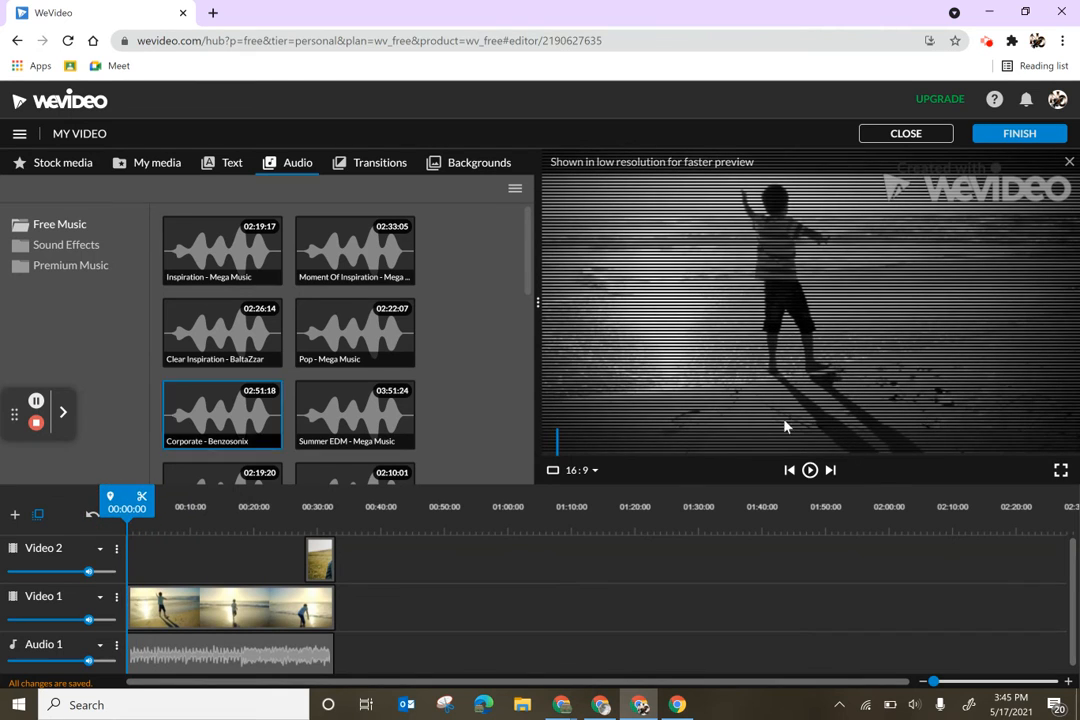
{"action": "left_click", "coordinate": [810, 471]}
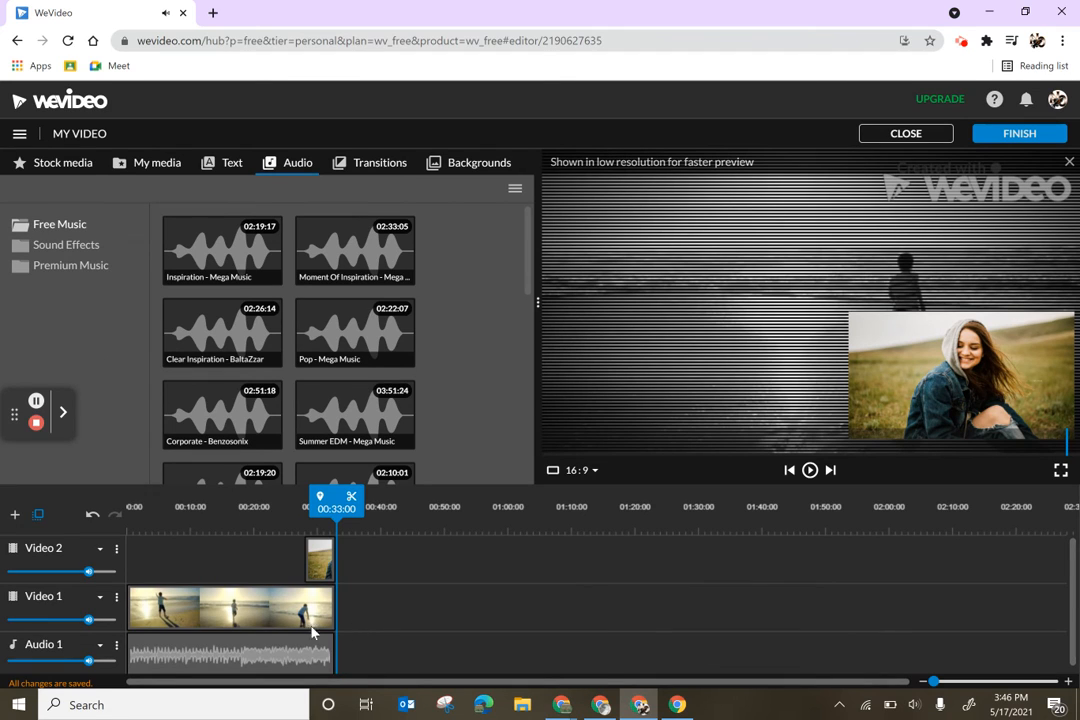
Step: Try out the "Above the Horizon - Title" motion title at the start of the Video 2 track and delete it
{"action": "scroll", "coordinate": [127, 568], "scroll_direction": "down", "scroll_amount": 1}
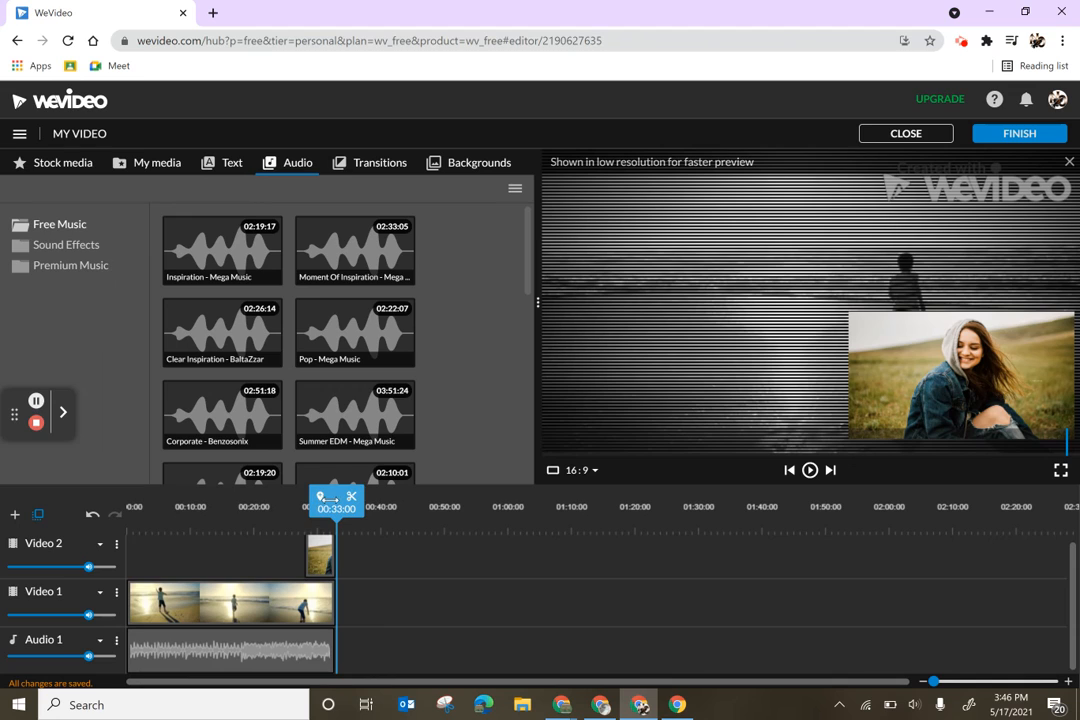
{"action": "left_click_drag", "start_coordinate": [327, 498], "coordinate": [128, 505]}
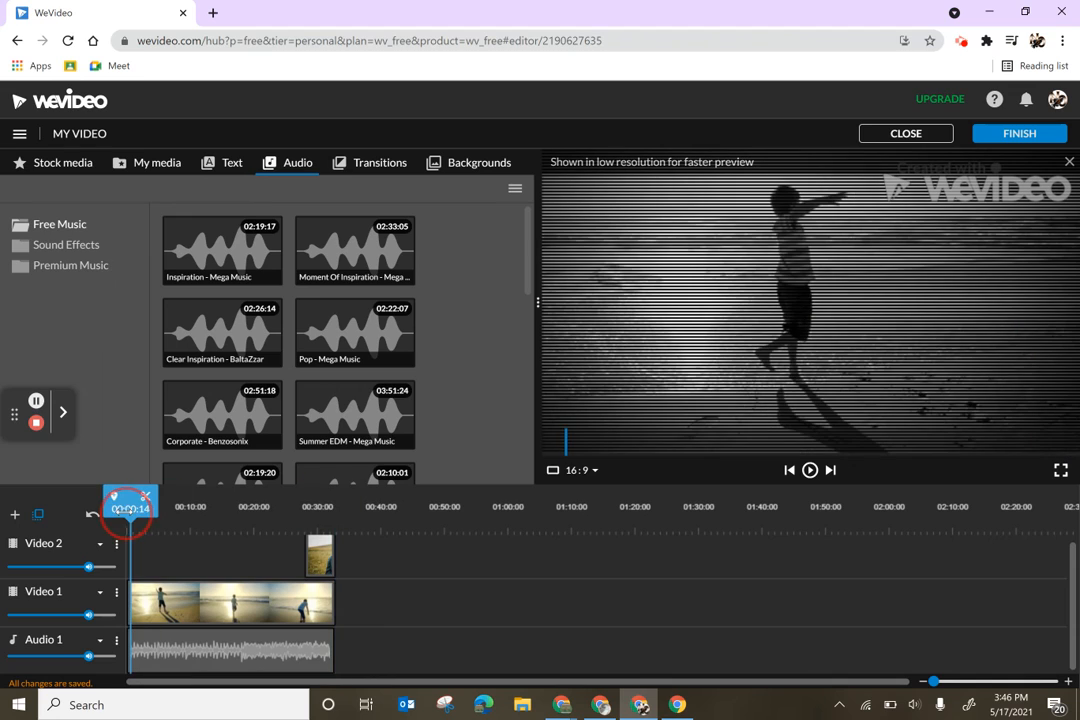
{"action": "left_click", "coordinate": [339, 170]}
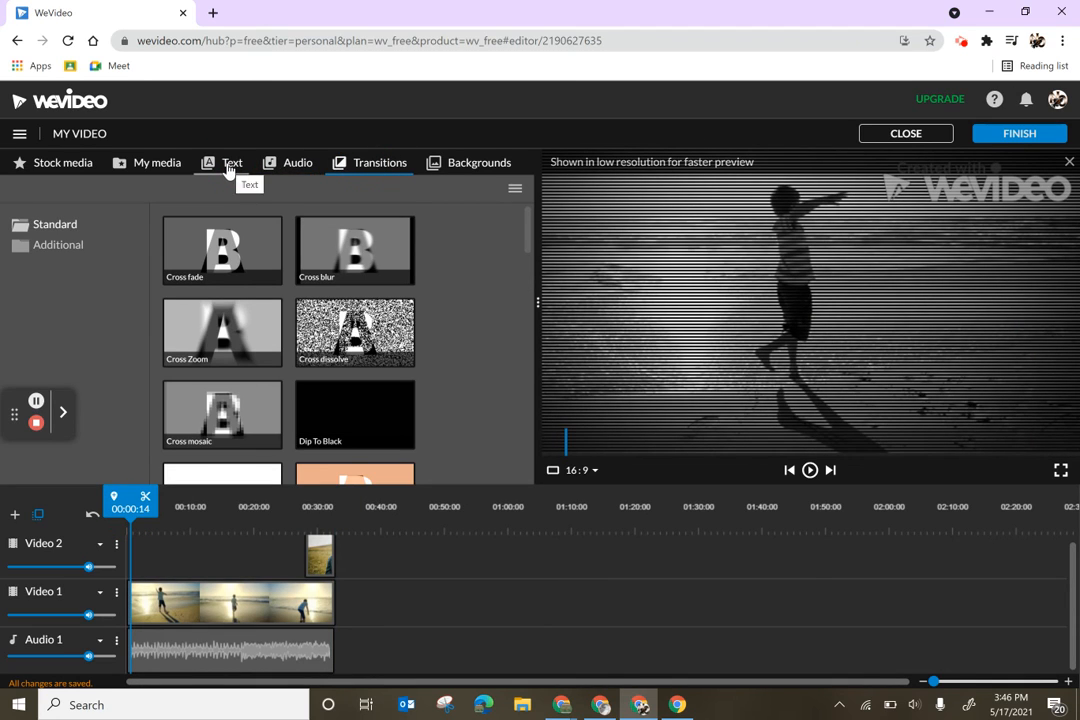
{"action": "left_click", "coordinate": [228, 170]}
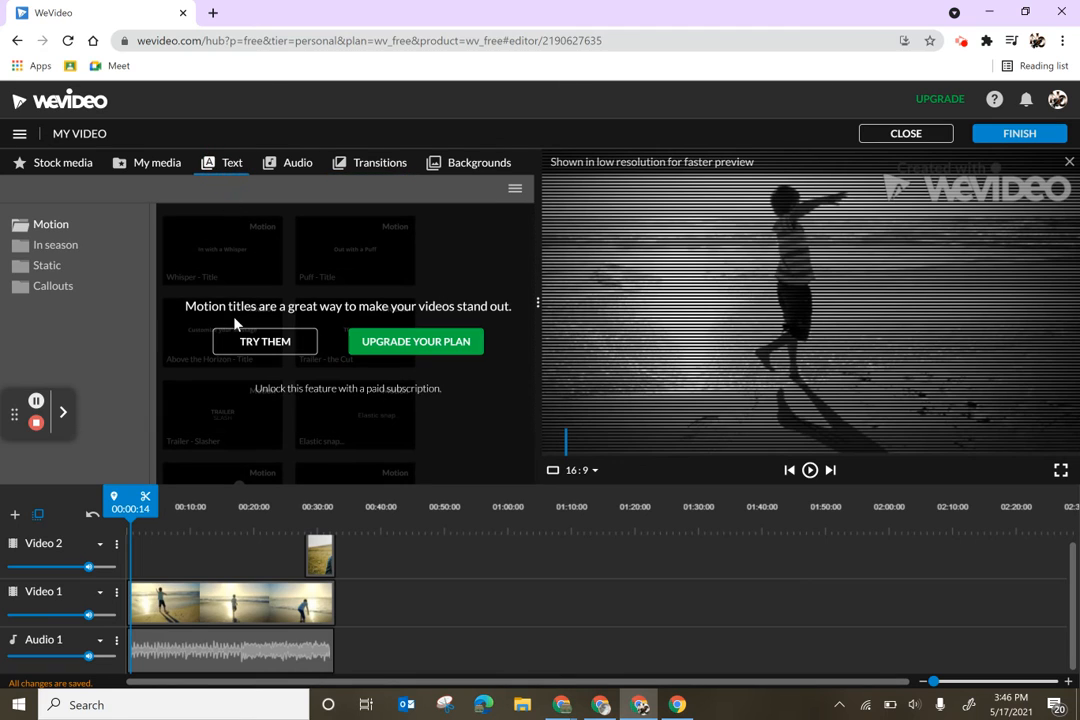
{"action": "left_click", "coordinate": [249, 345]}
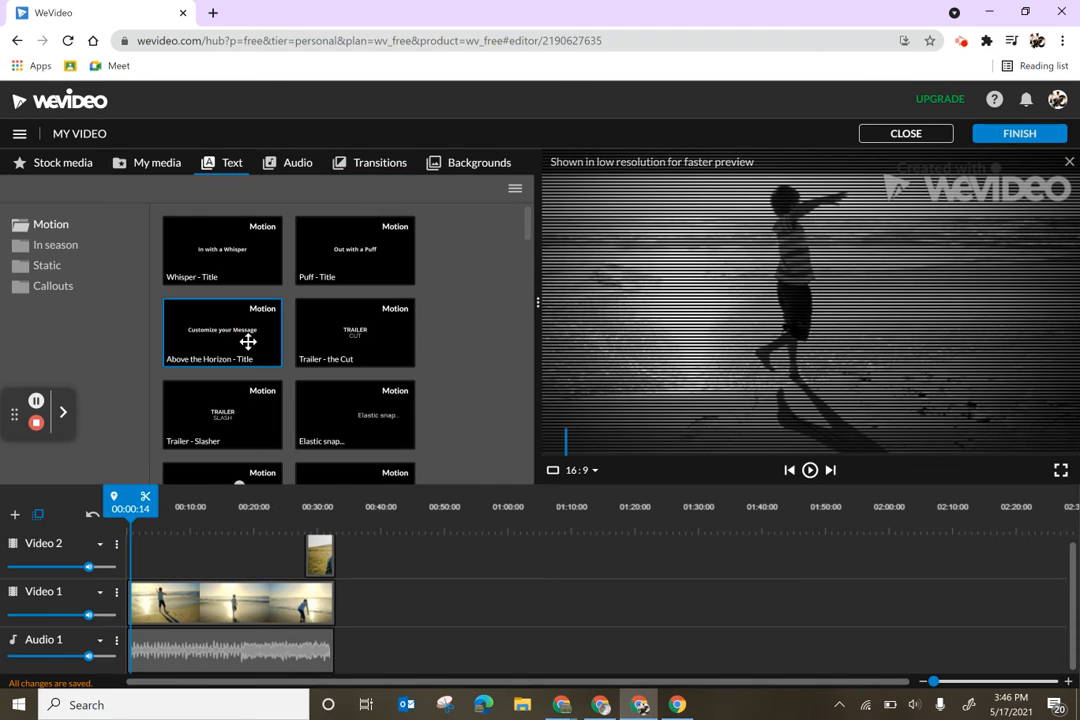
{"action": "left_click_drag", "start_coordinate": [248, 332], "coordinate": [137, 563]}
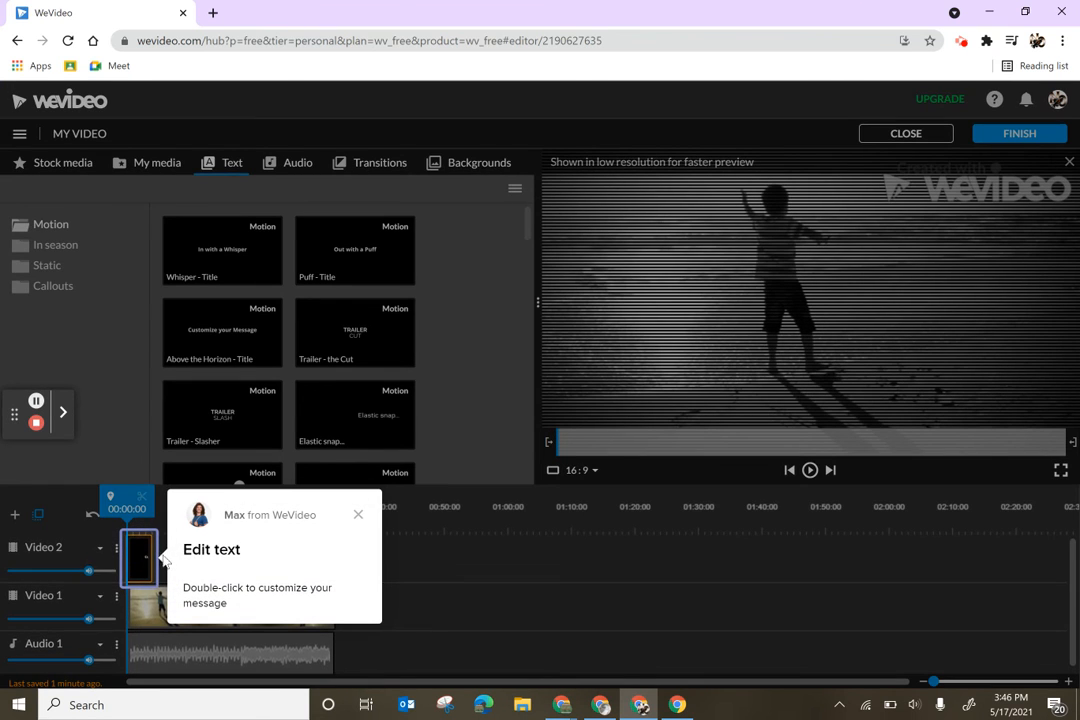
{"action": "left_click", "coordinate": [356, 513]}
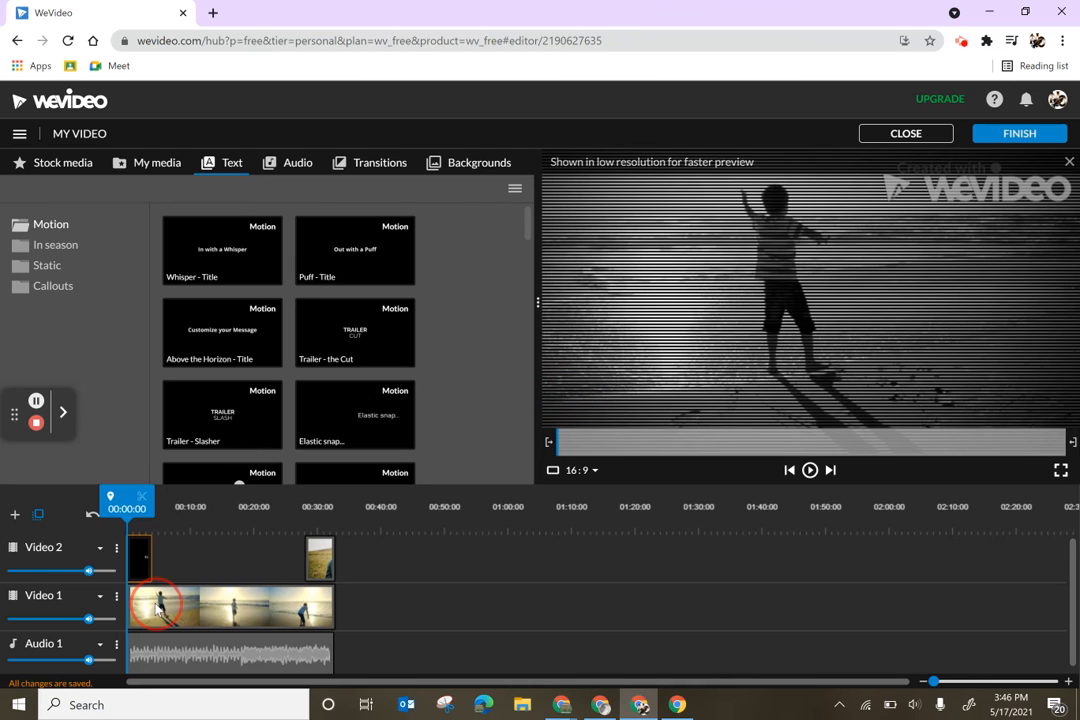
{"action": "left_click", "coordinate": [138, 560]}
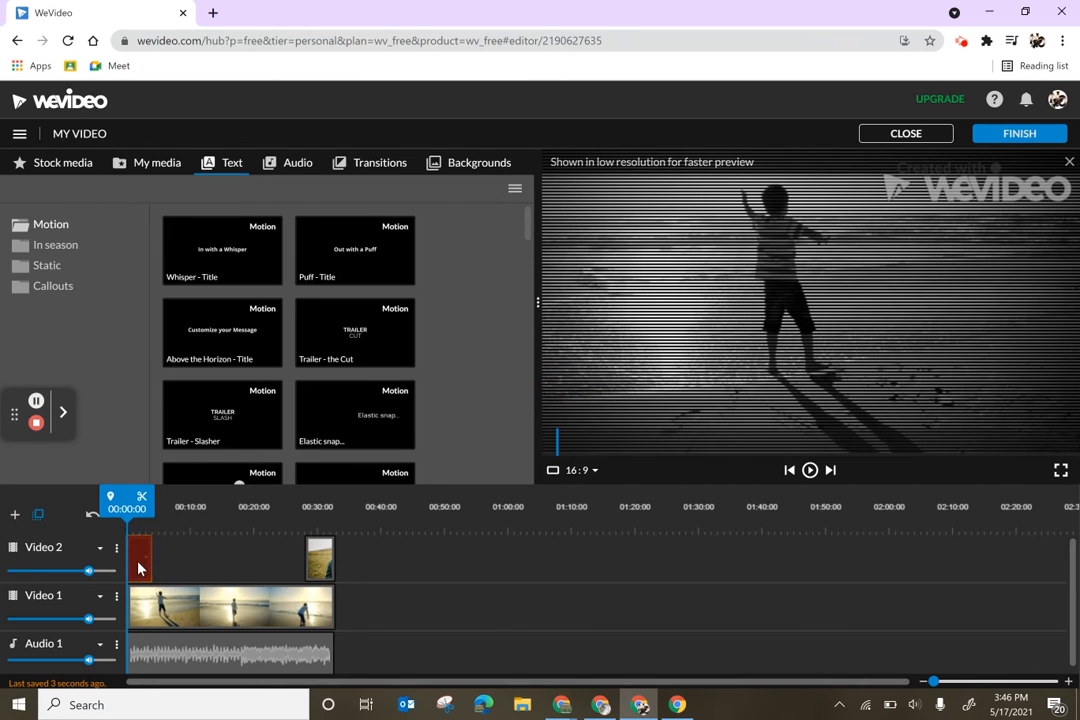
{"action": "key", "text": "Delete"}
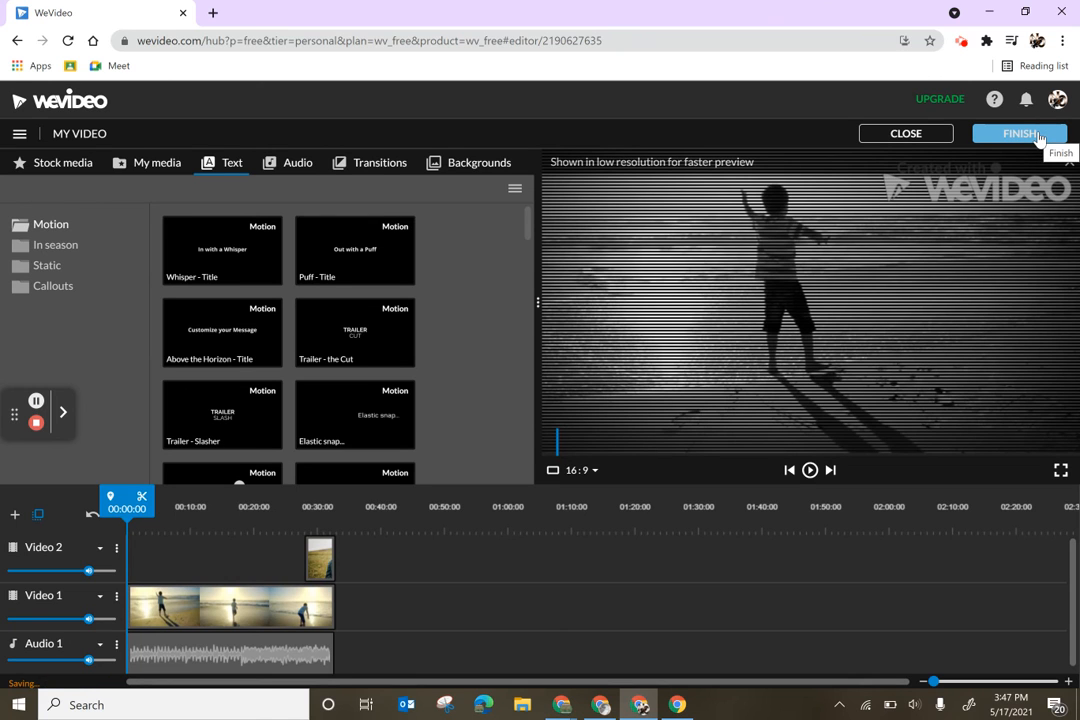
Step: Finish the edit and set the export title to "Demo"
{"action": "left_click", "coordinate": [1038, 136]}
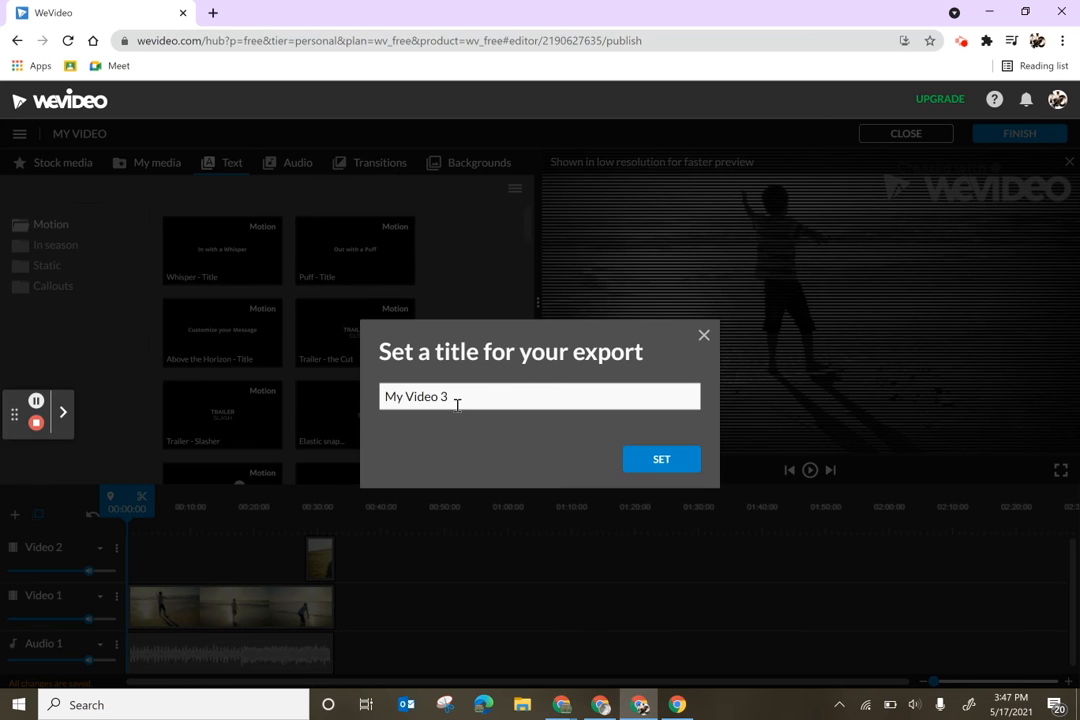
{"action": "left_click_drag", "start_coordinate": [457, 404], "coordinate": [357, 405]}
{"action": "type", "text": "Demo"}
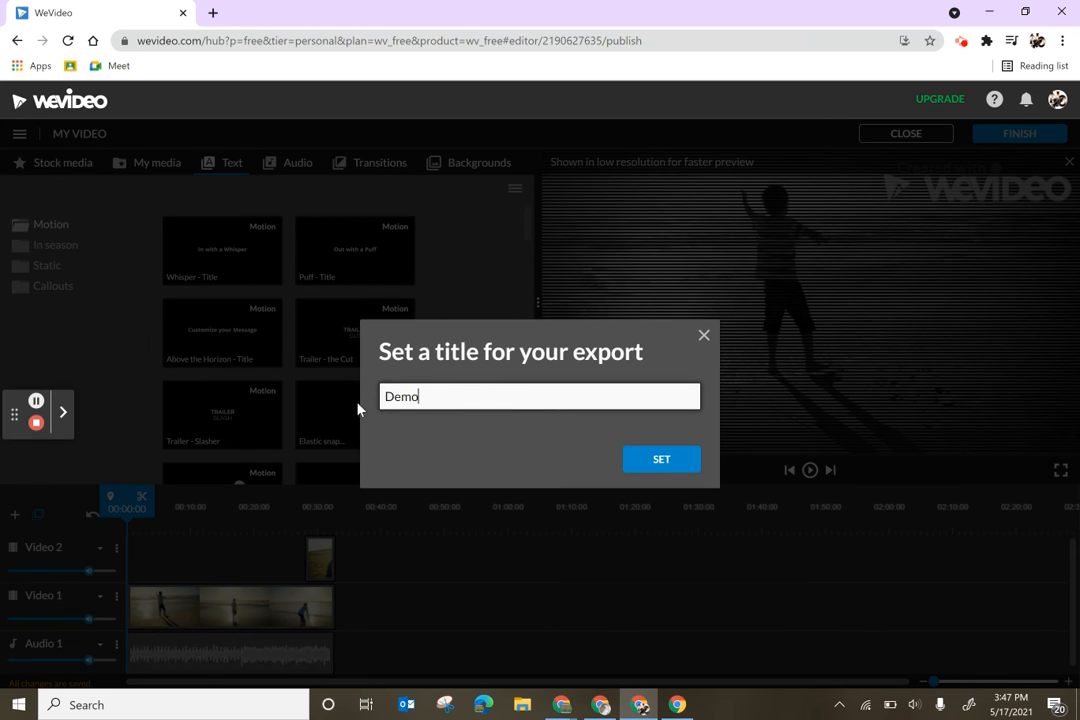
{"action": "left_click", "coordinate": [650, 458]}
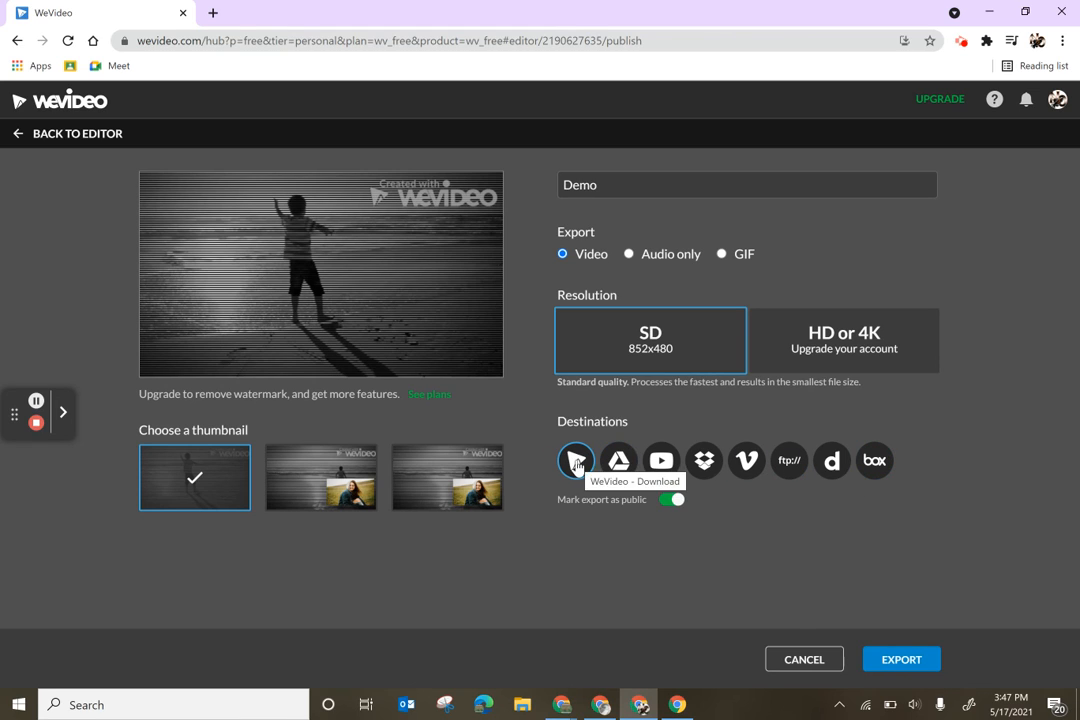
Step: Try Google Drive as a destination, dismiss its sign-in, and export the video in SD 852x480 to WeVideo - Download
{"action": "left_click", "coordinate": [620, 466]}
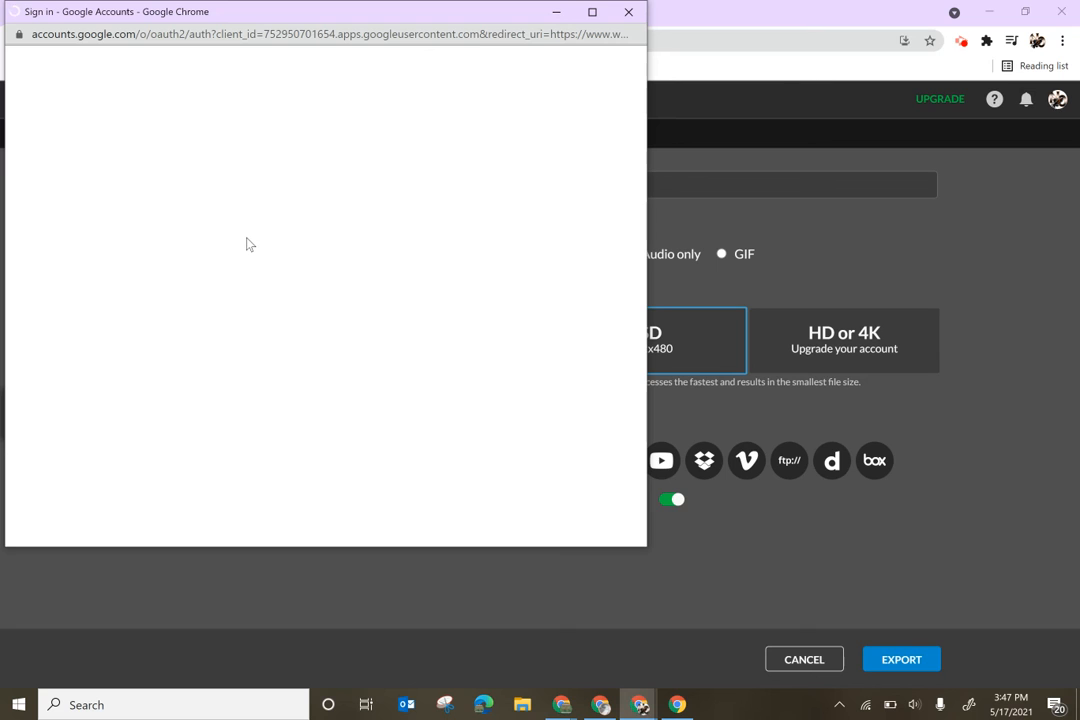
{"action": "left_click", "coordinate": [636, 12]}
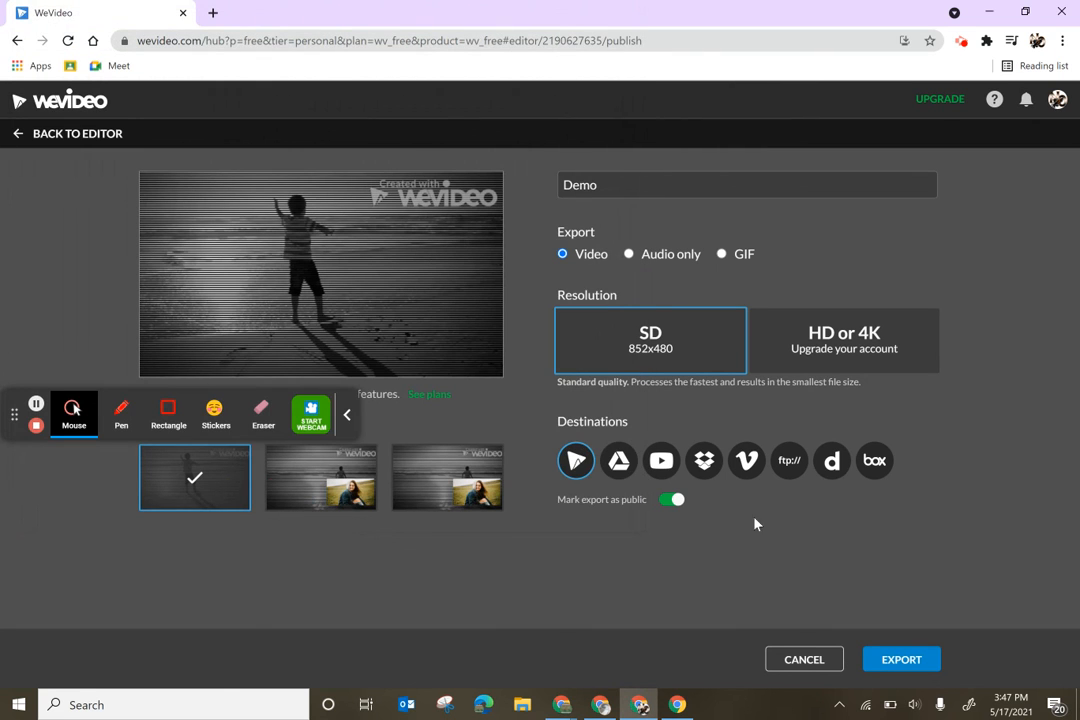
{"action": "left_click", "coordinate": [899, 659]}
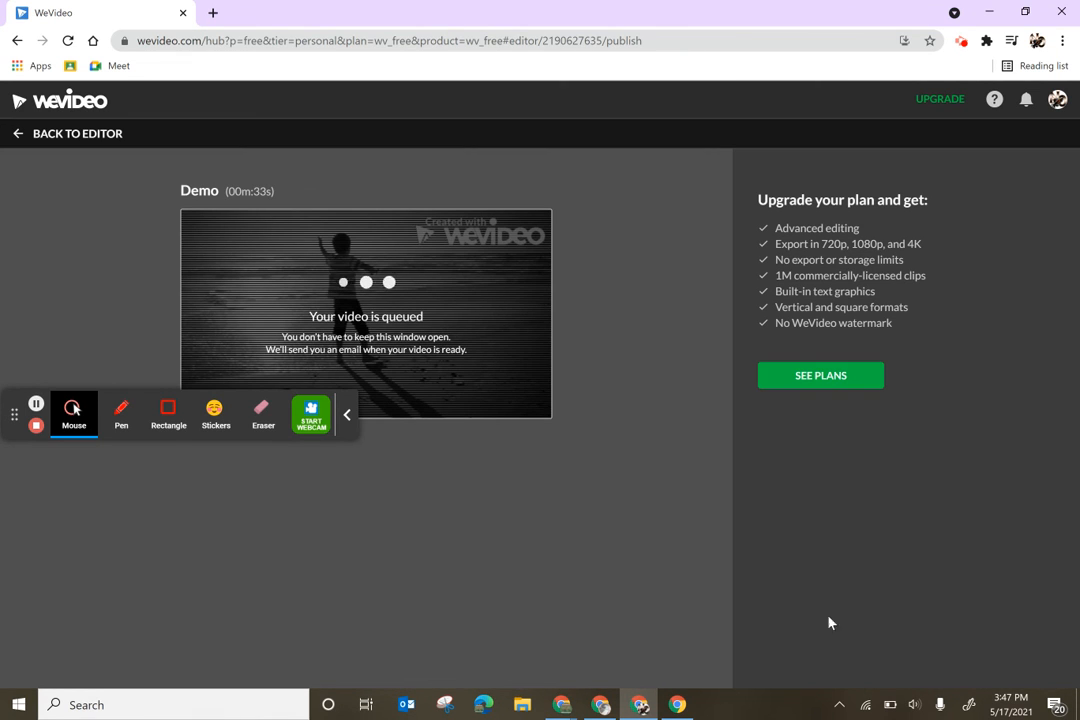
{"action": "left_click", "coordinate": [344, 418]}
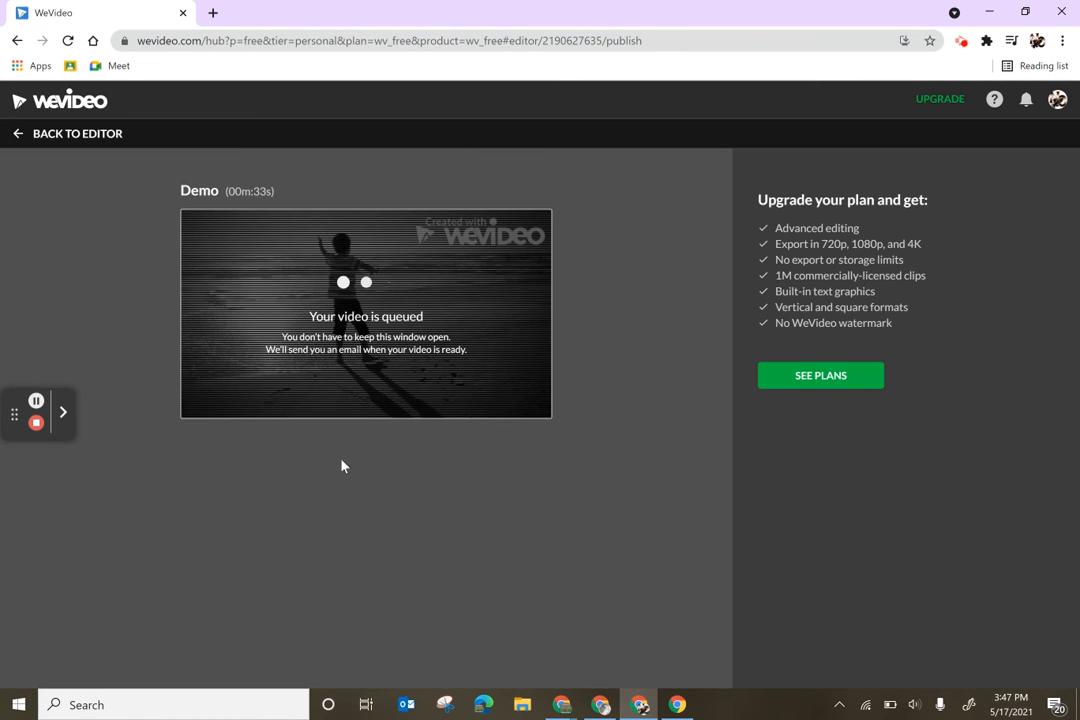